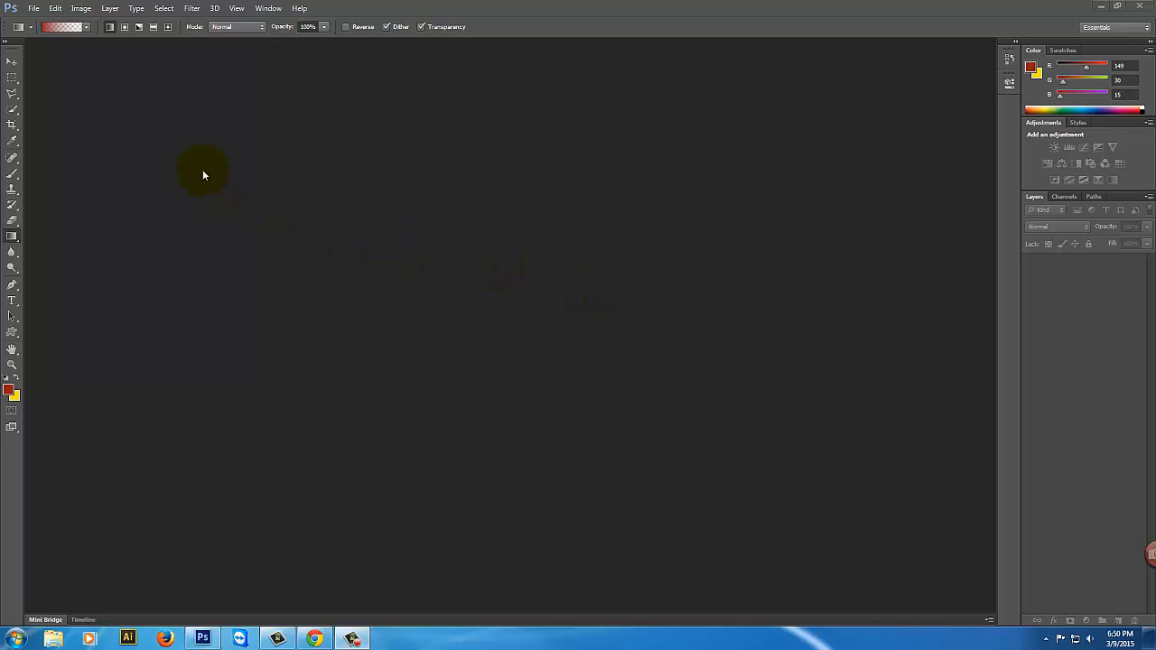
- Create a new document from the Film & Video preset at the NTSC DV Widescreen size
{"action": "left_click", "coordinate": [32, 9]}
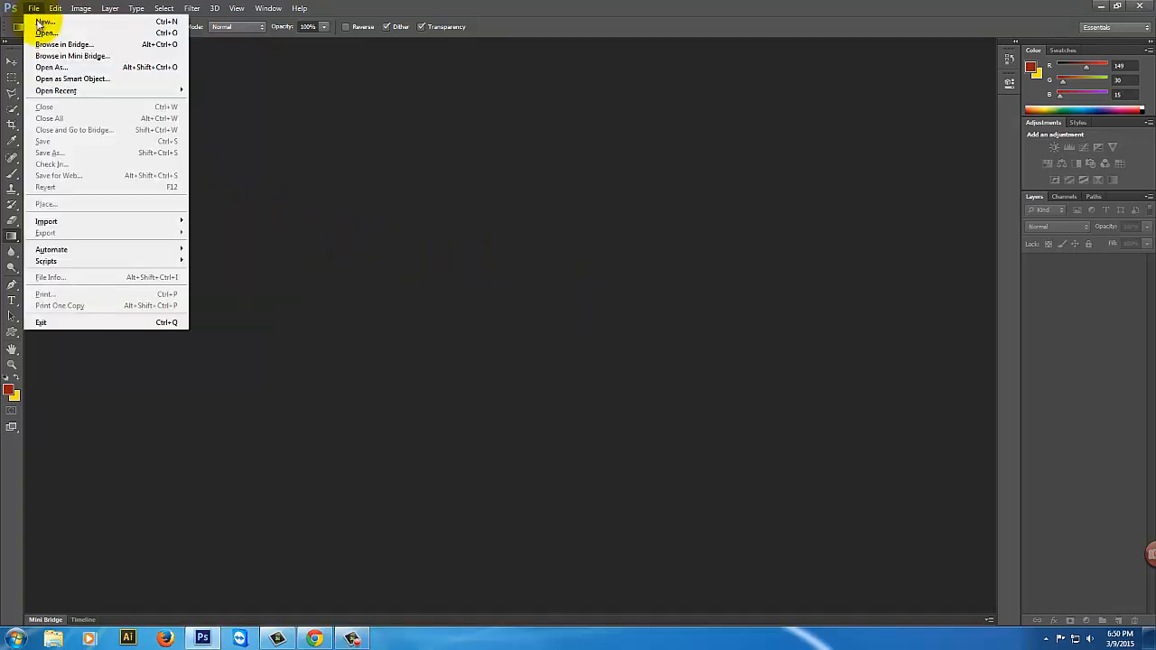
{"action": "left_click", "coordinate": [43, 22]}
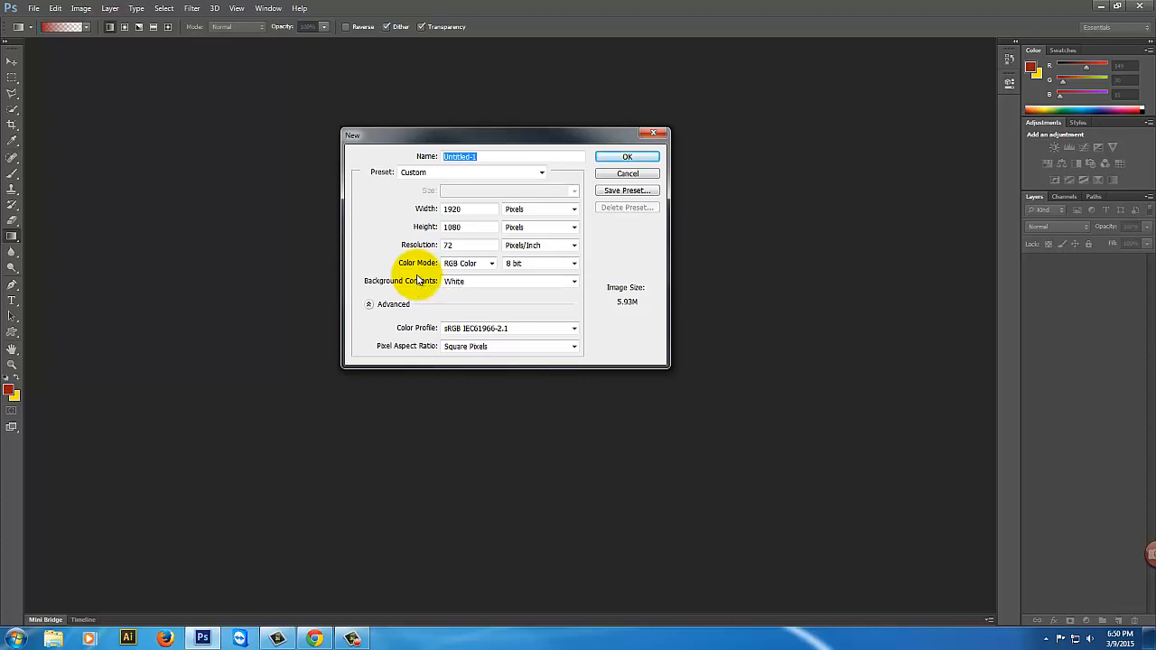
{"action": "left_click", "coordinate": [542, 172]}
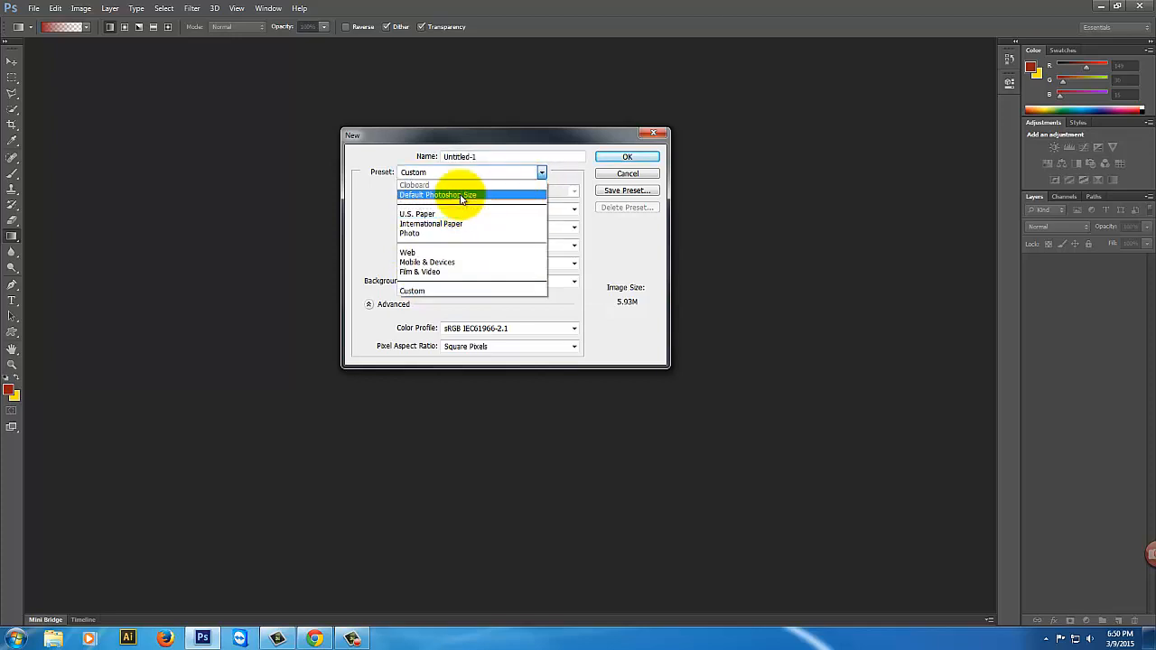
{"action": "left_click", "coordinate": [443, 273]}
{"action": "left_click", "coordinate": [571, 192]}
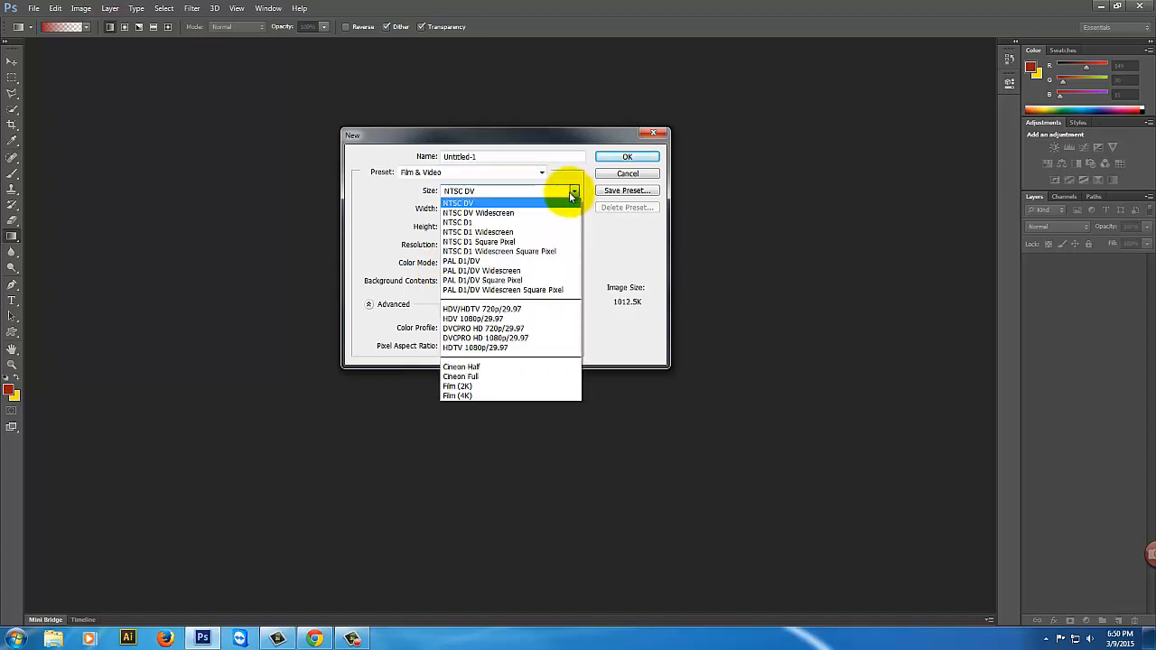
{"action": "left_click", "coordinate": [483, 215]}
{"action": "left_click", "coordinate": [636, 160]}
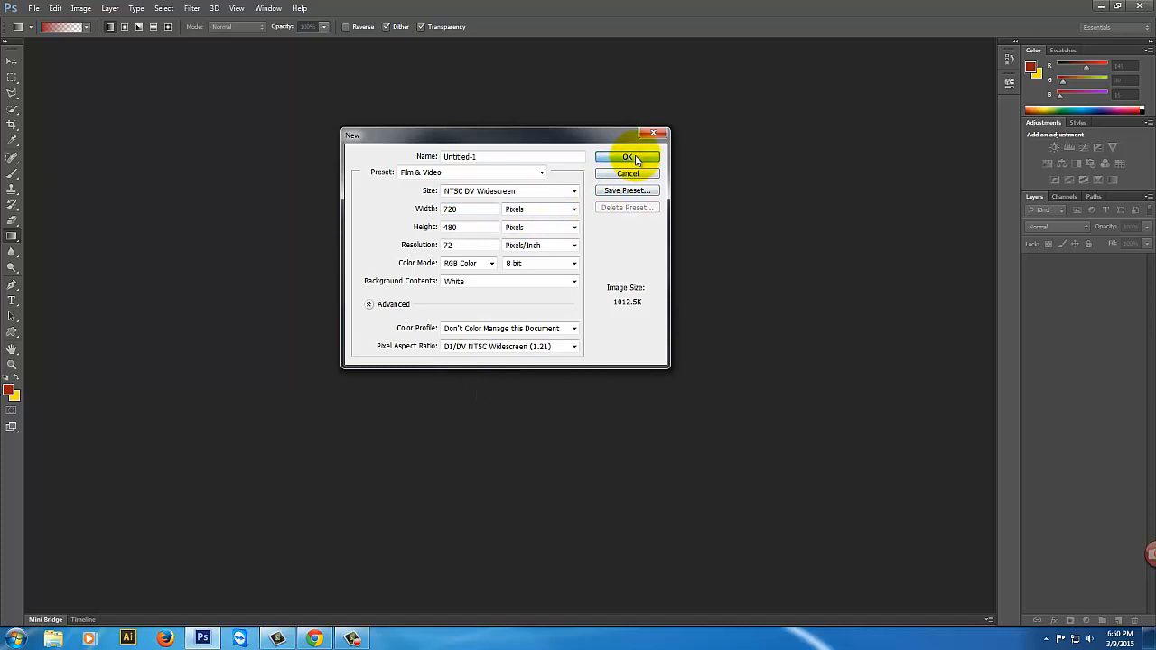
{"action": "left_click", "coordinate": [575, 238]}
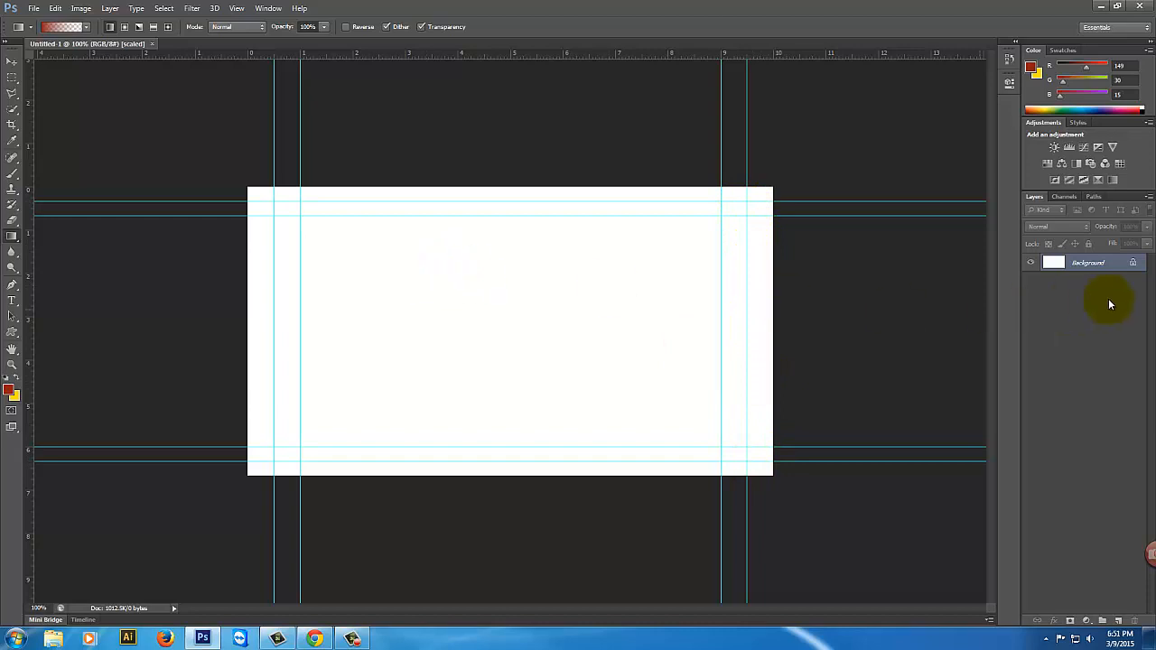
- Add a new layer and fill it with a reversed radial Foreground to Background gradient, yellow at the centre and red at the edges
{"action": "left_click", "coordinate": [1120, 622]}
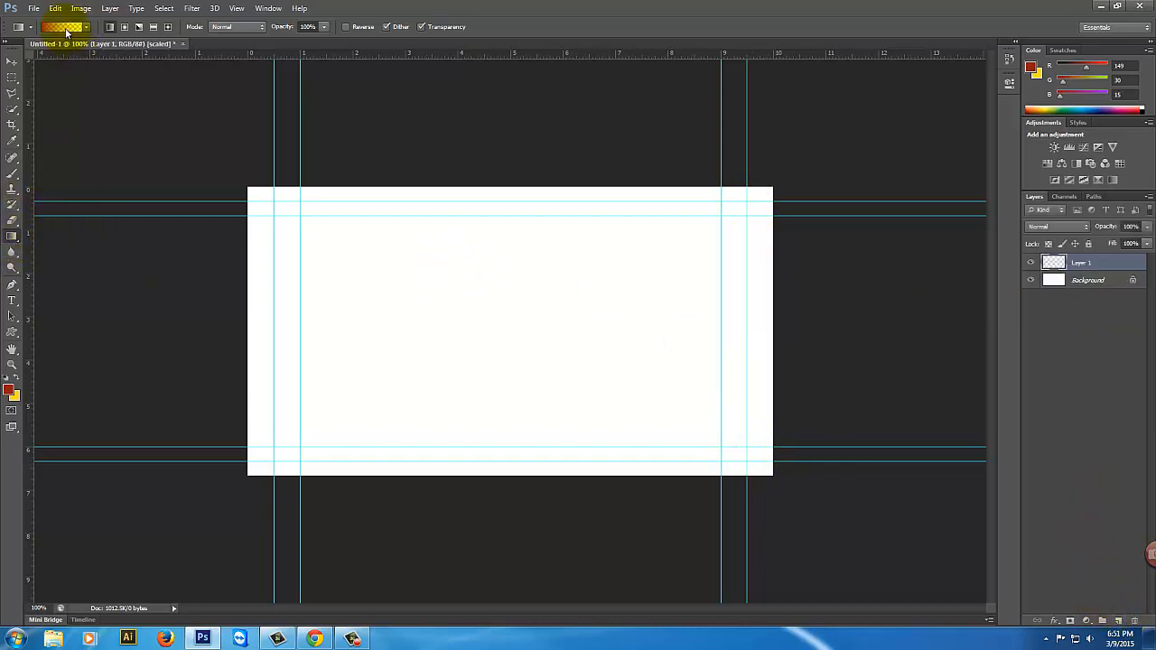
{"action": "left_click", "coordinate": [63, 26]}
{"action": "left_click", "coordinate": [468, 163]}
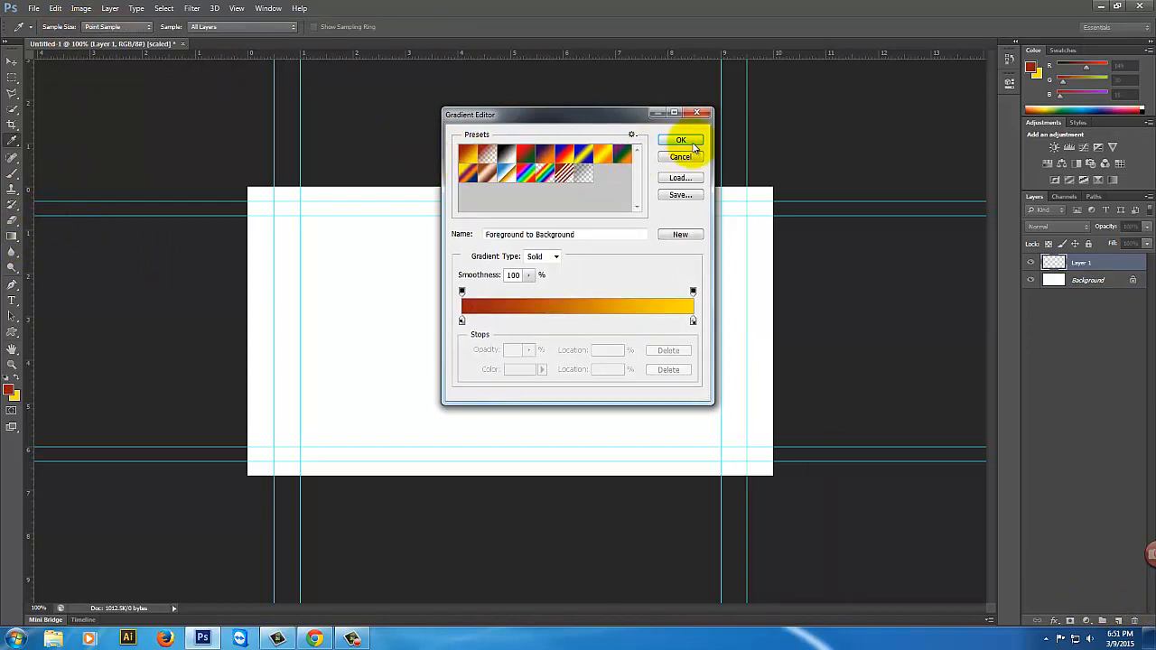
{"action": "left_click", "coordinate": [688, 140]}
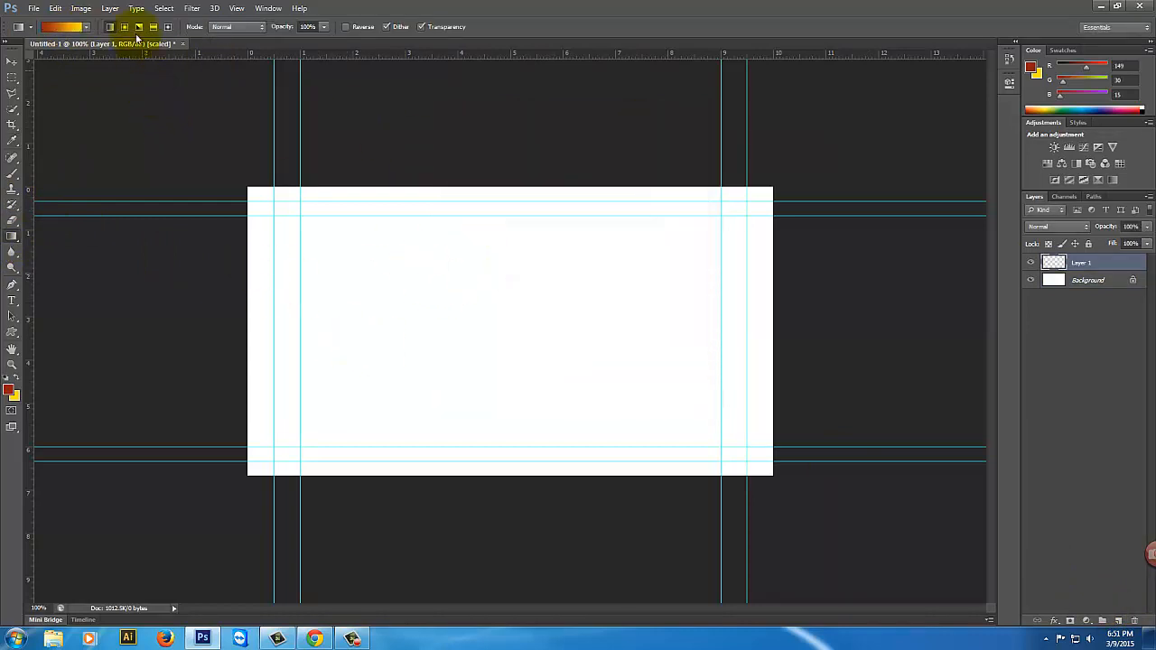
{"action": "left_click", "coordinate": [124, 27]}
{"action": "left_click_drag", "start_coordinate": [529, 323], "coordinate": [258, 201]}
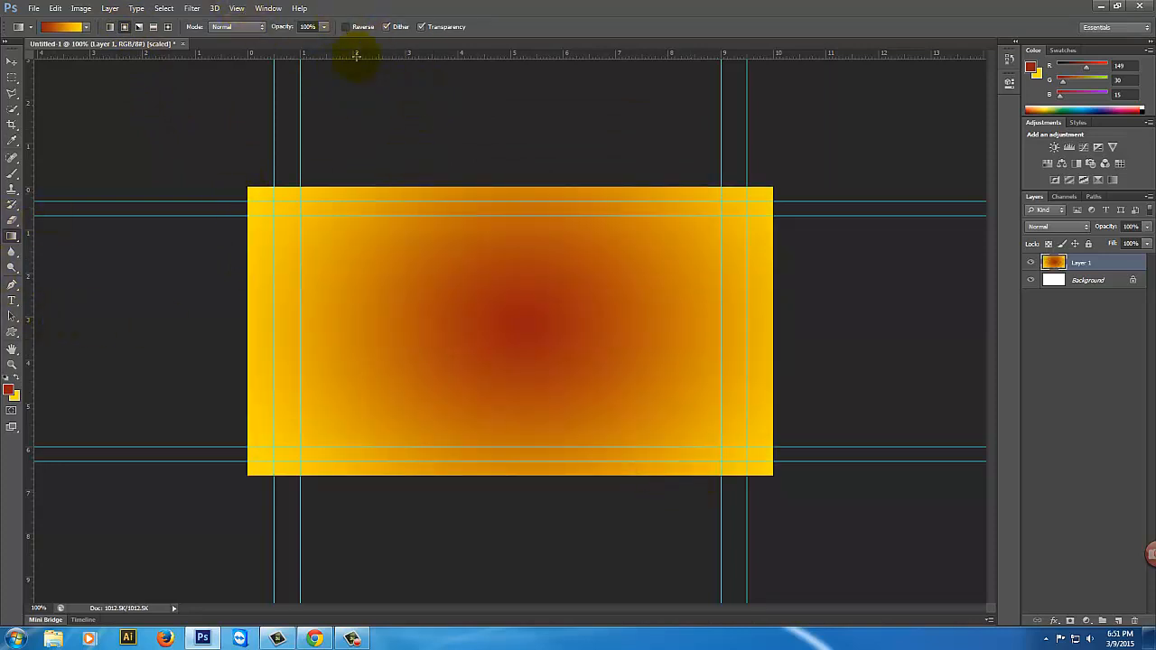
{"action": "left_click_drag", "start_coordinate": [250, 157], "coordinate": [250, 157]}
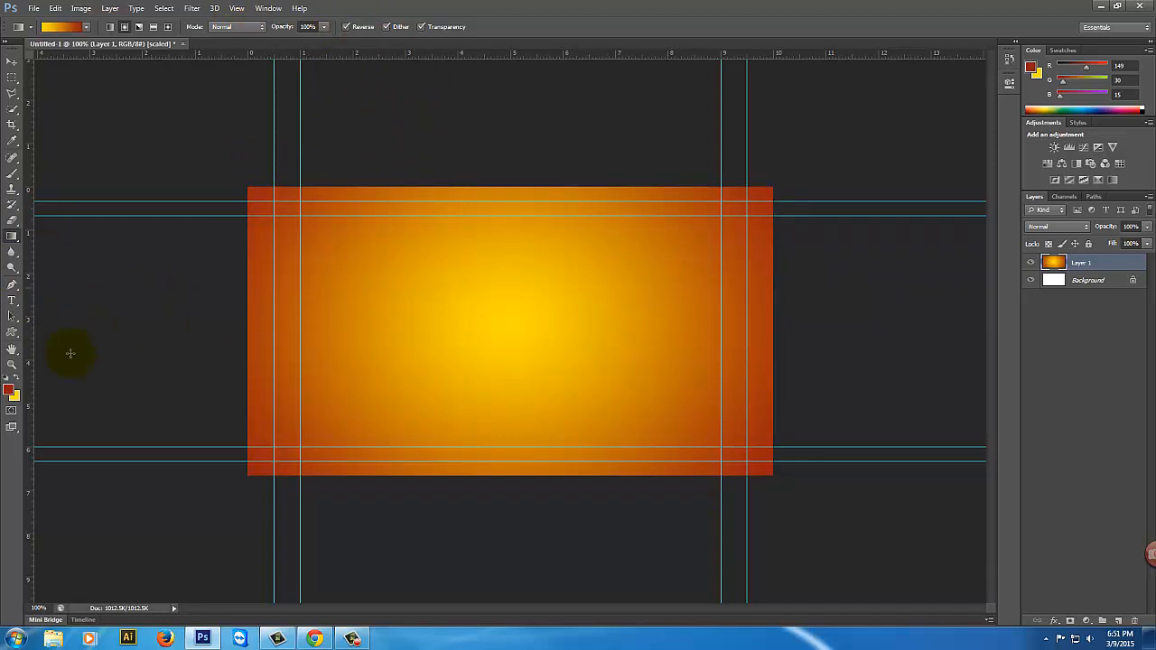
- Add the text "Masking in Photoshop" on the gradient in red Kraash Black
{"action": "left_click", "coordinate": [12, 301]}
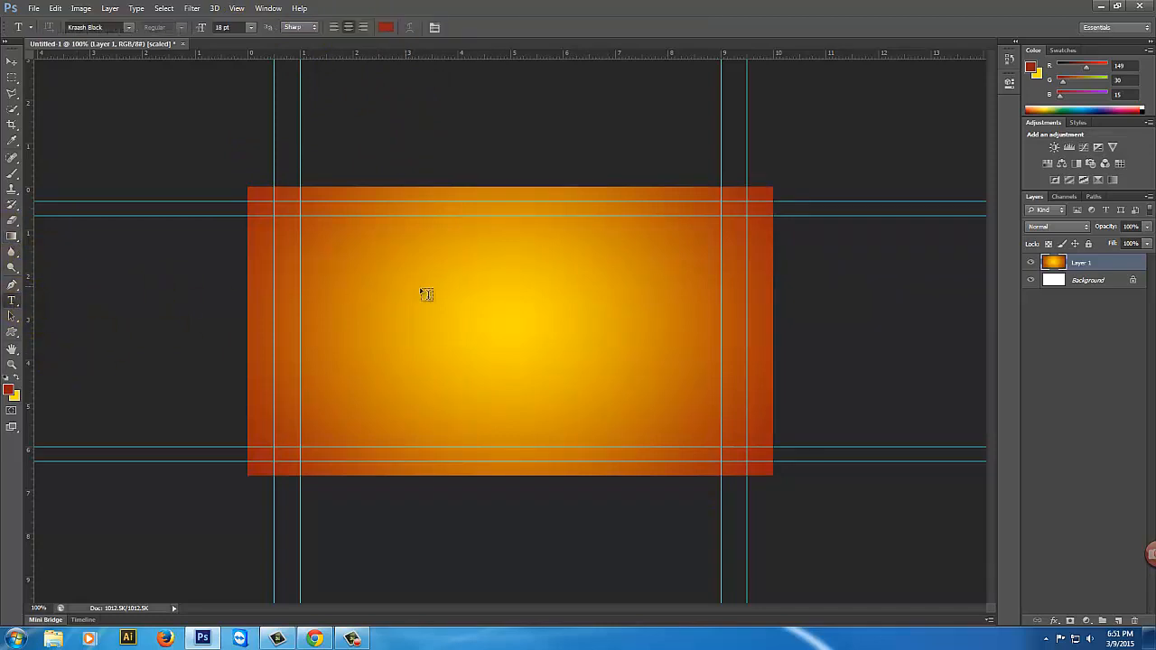
{"action": "left_click", "coordinate": [405, 288]}
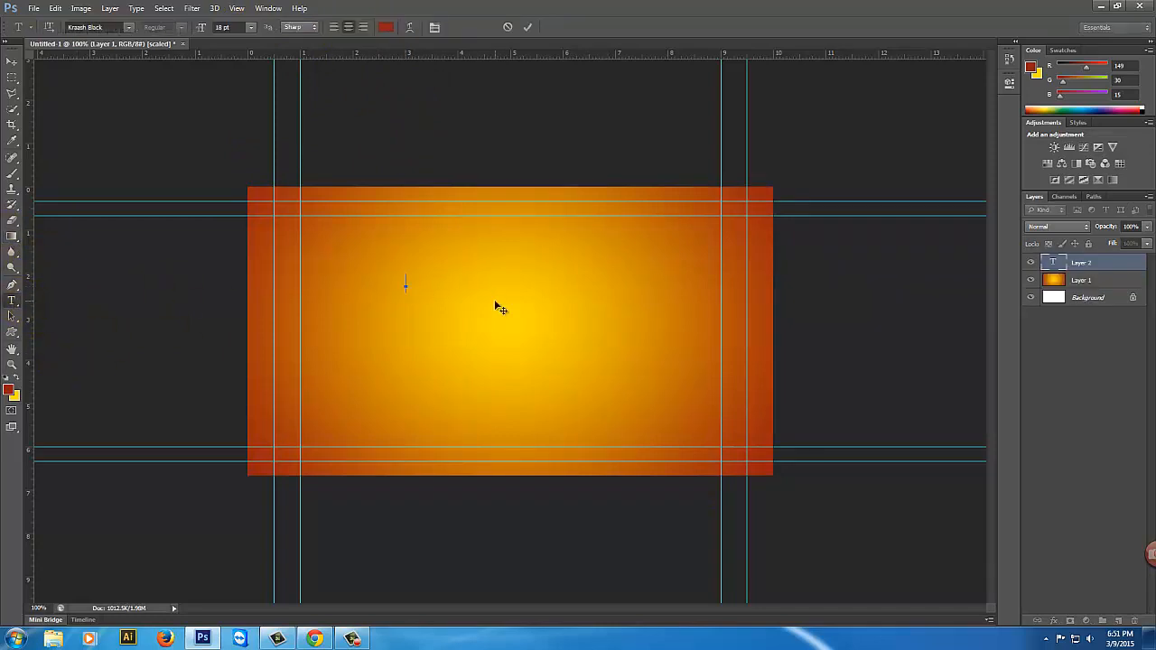
{"action": "type", "text": "Maskin"}
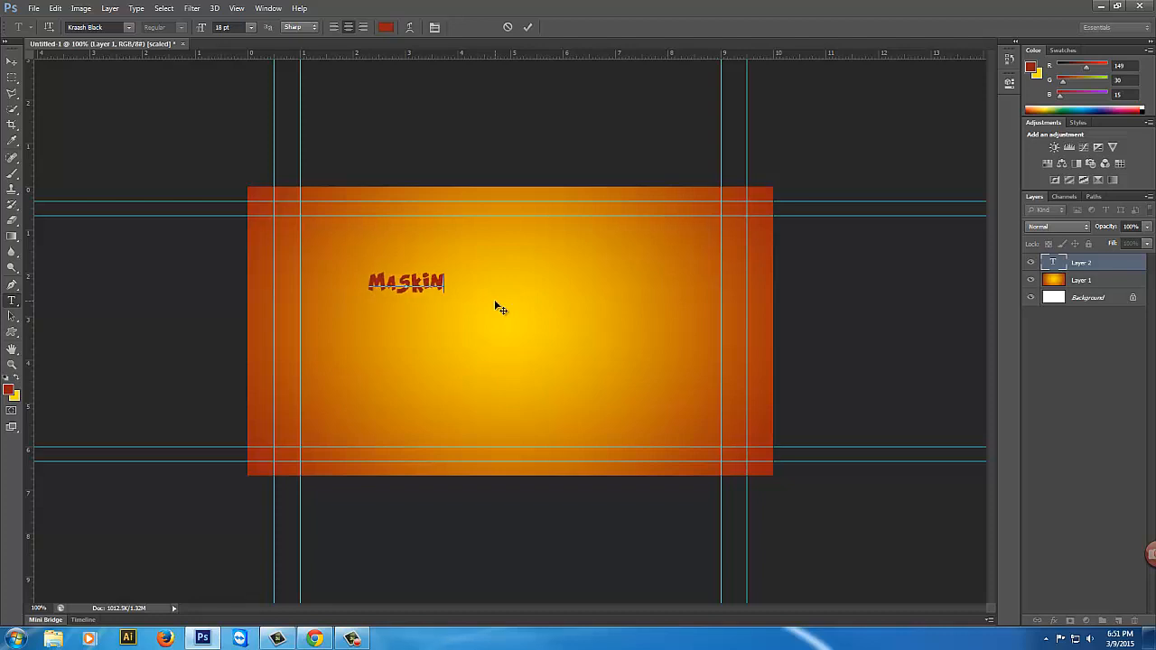
{"action": "type", "text": "g in"}
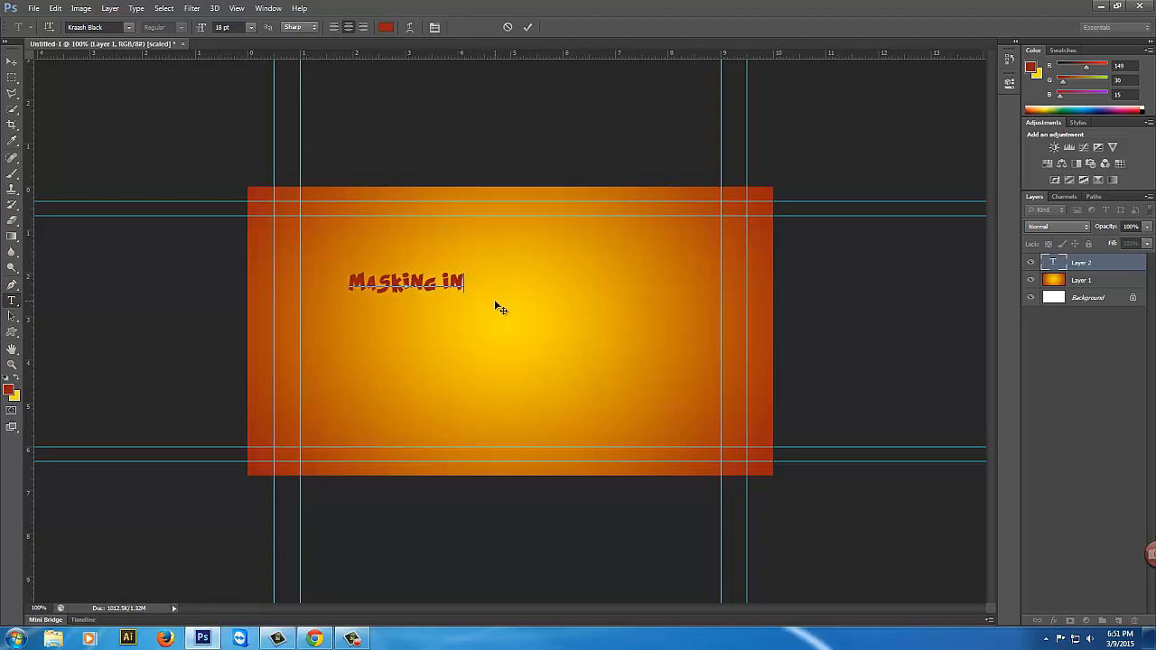
{"action": "type", "text": " Photoshop"}
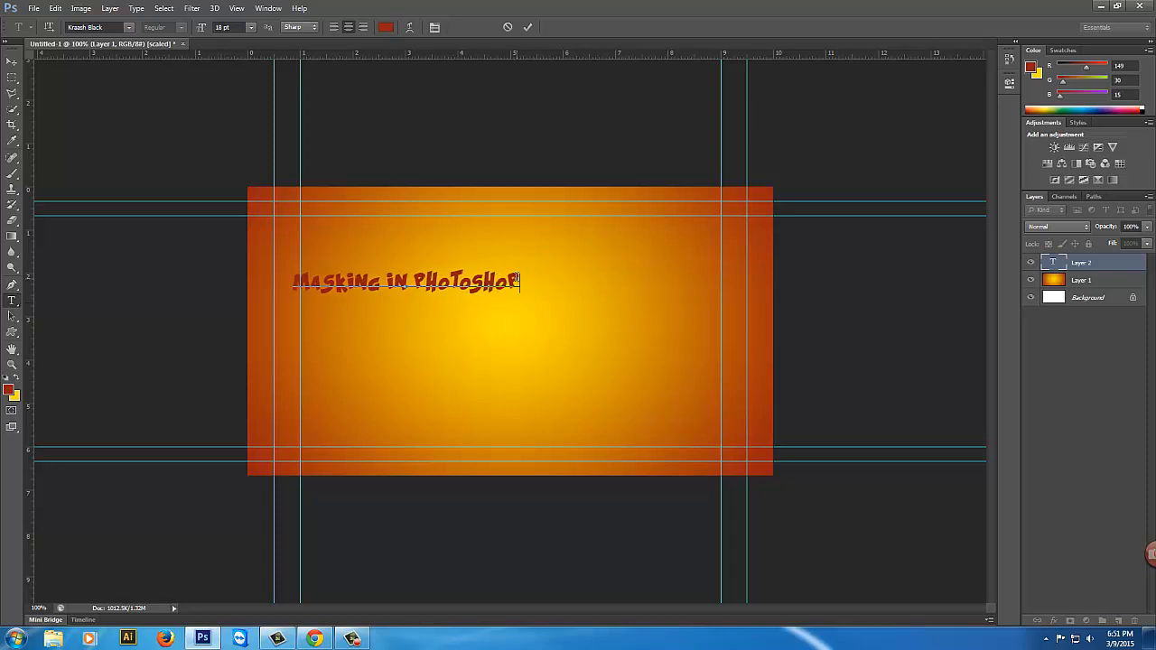
- Enlarge the title text to 30 pt and move it to the middle of the canvas
{"action": "left_click_drag", "start_coordinate": [518, 279], "coordinate": [286, 286]}
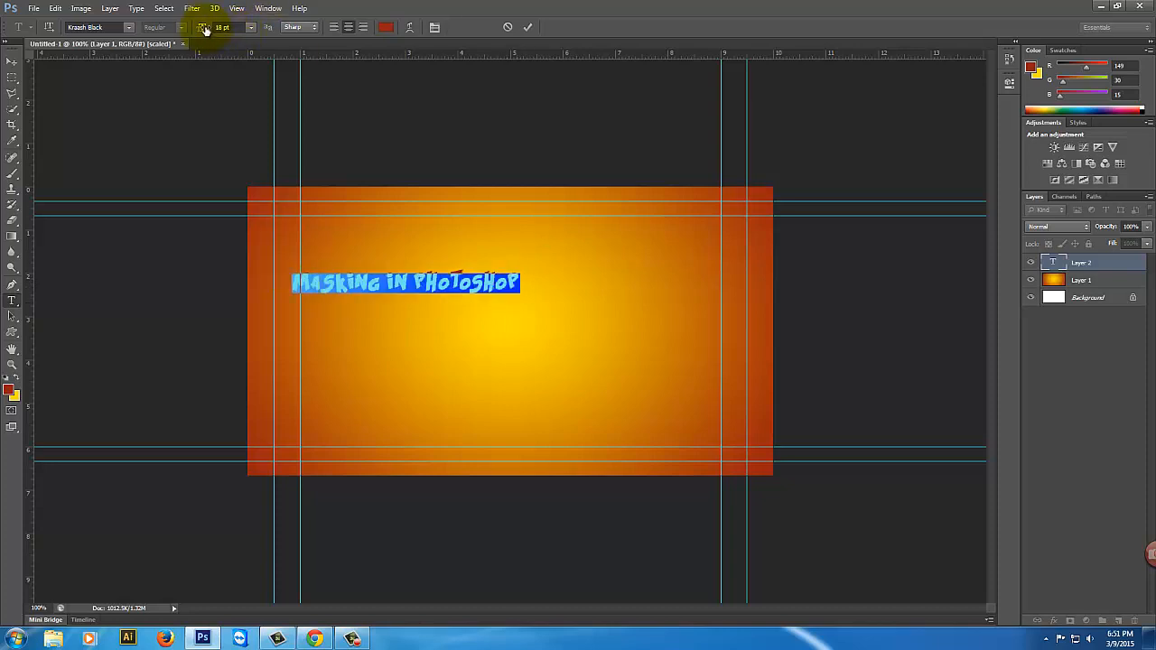
{"action": "left_click_drag", "start_coordinate": [205, 29], "coordinate": [416, 53]}
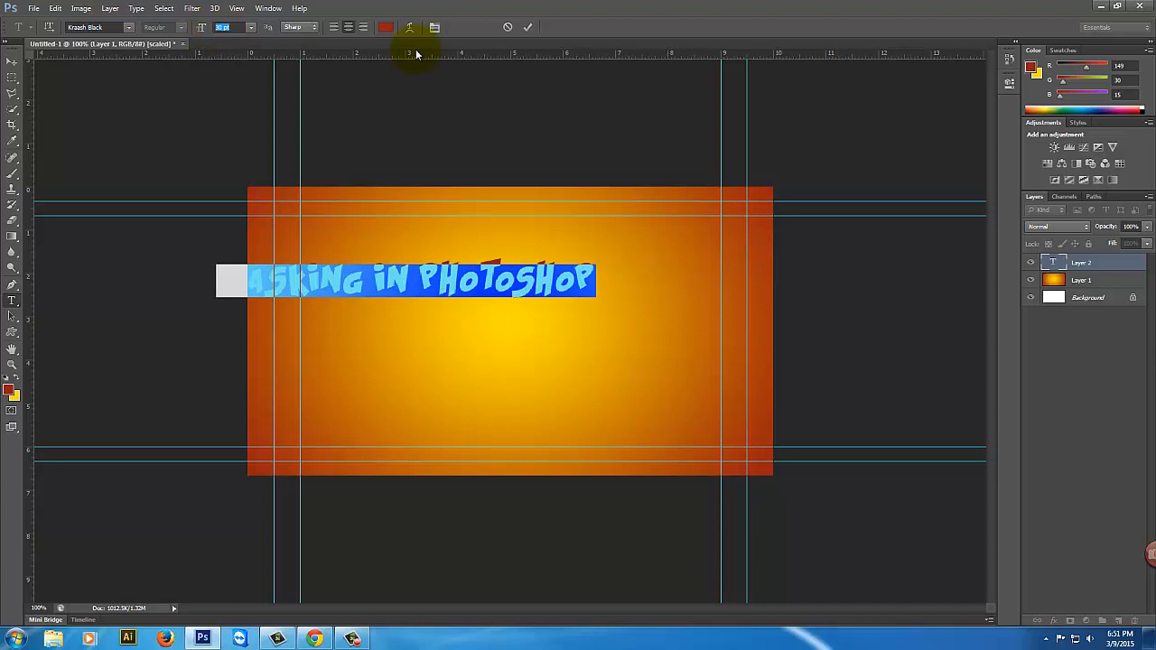
{"action": "left_click", "coordinate": [529, 28]}
{"action": "key", "text": "v"}
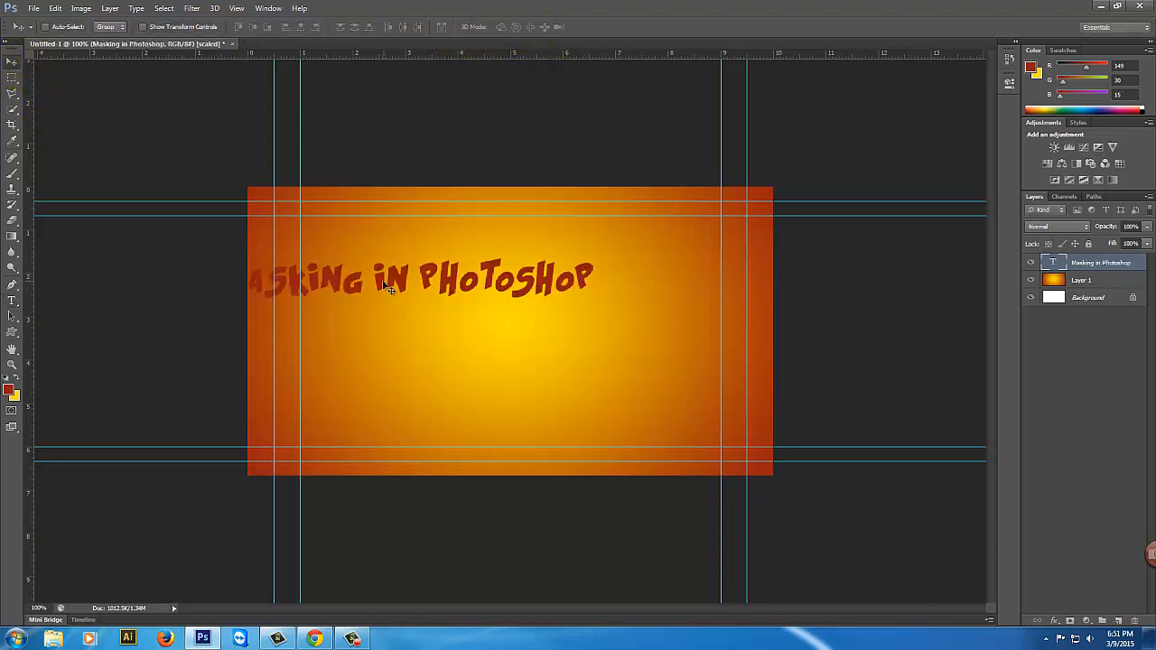
{"action": "left_click_drag", "start_coordinate": [391, 295], "coordinate": [490, 327]}
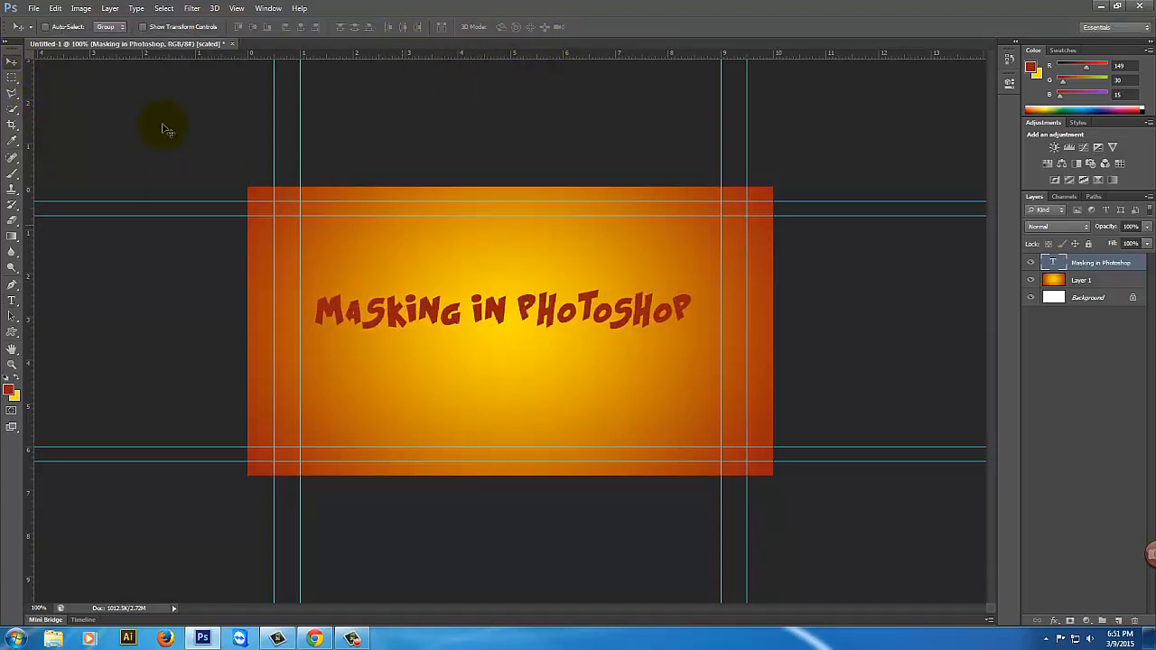
- Save the title as a JPEG named "Test Title" on the Desktop with quality 12 (Maximum)
{"action": "left_click", "coordinate": [36, 11]}
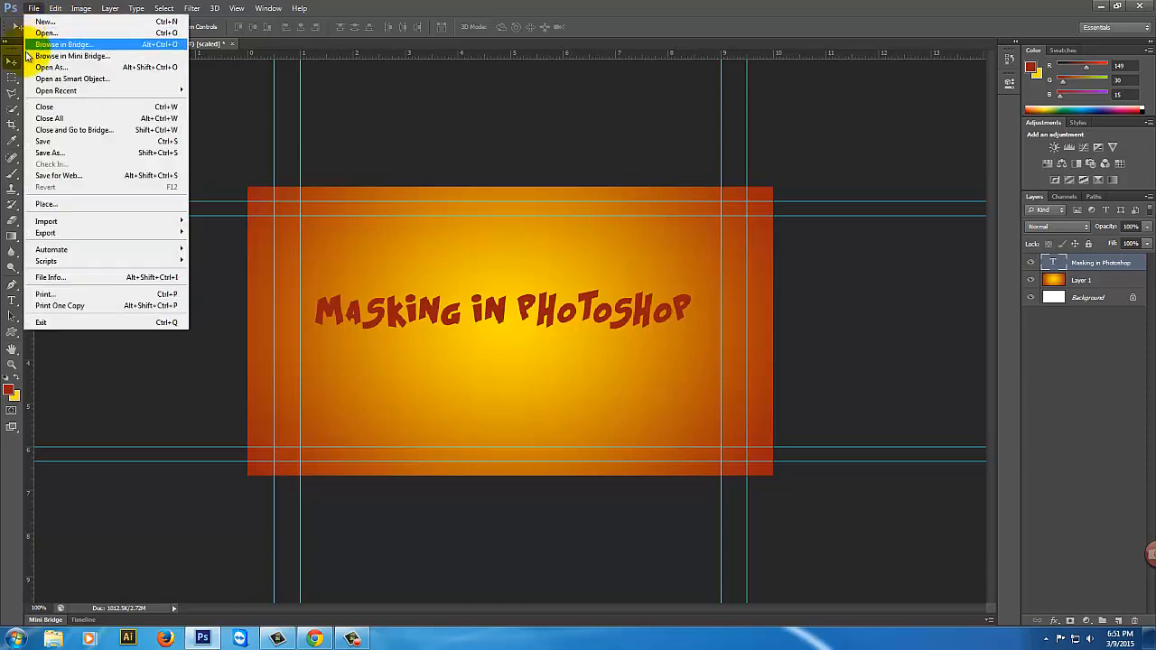
{"action": "left_click", "coordinate": [54, 152]}
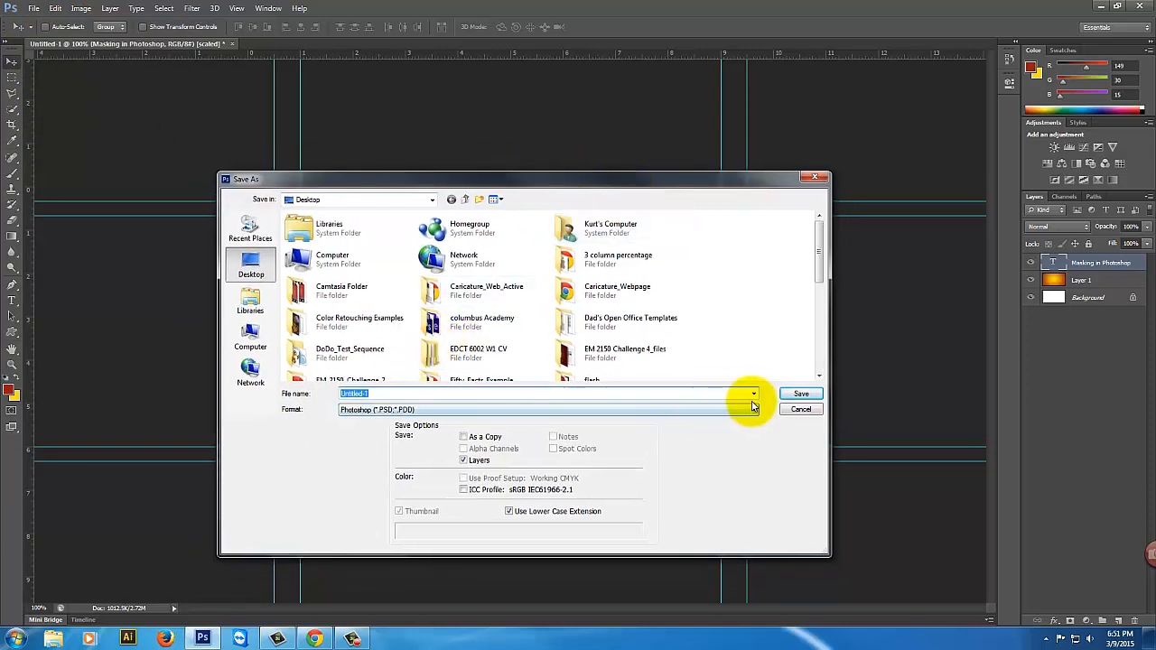
{"action": "left_click", "coordinate": [748, 411]}
{"action": "left_click", "coordinate": [388, 488]}
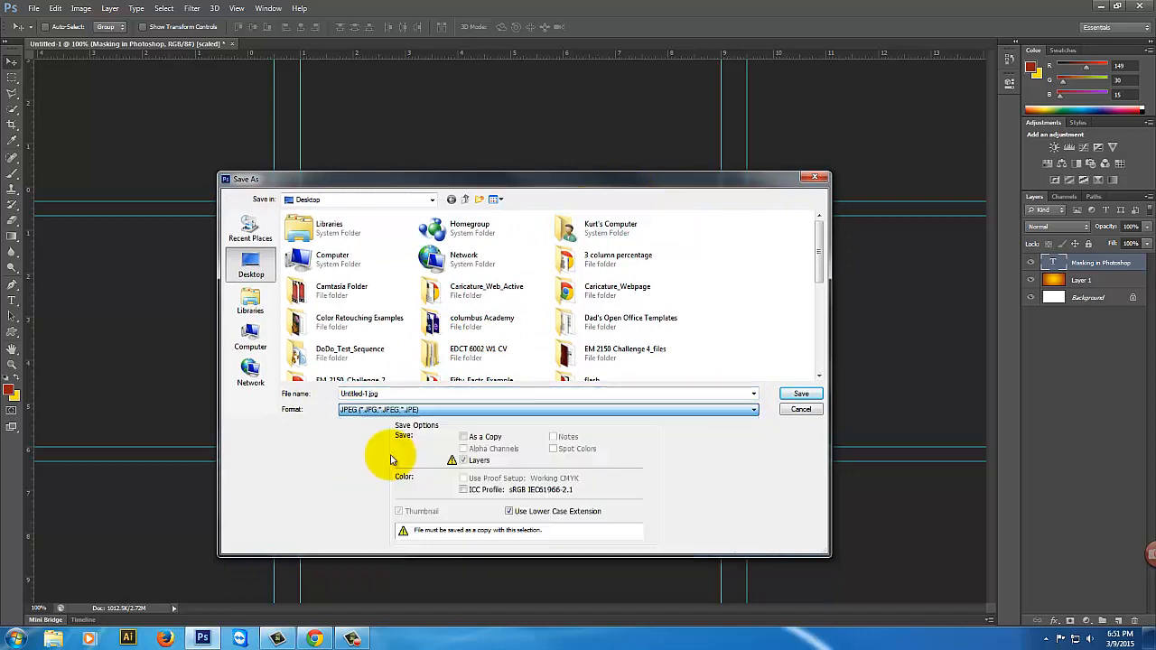
{"action": "double_click", "coordinate": [386, 394]}
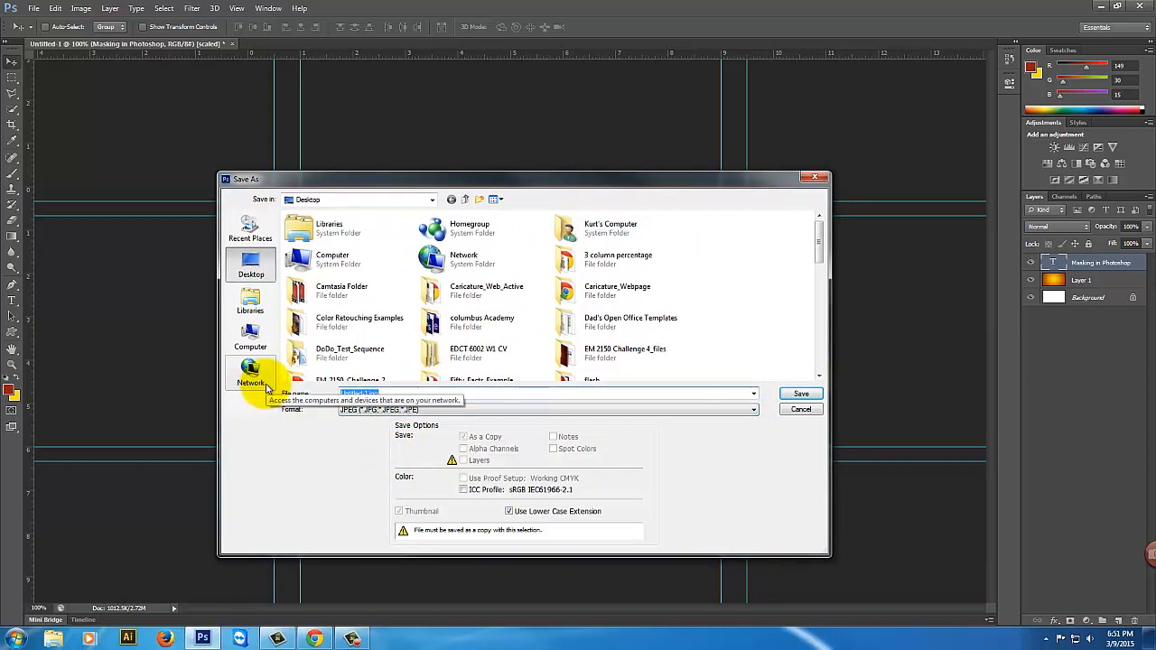
{"action": "type", "text": "test T"}
{"action": "left_click", "coordinate": [801, 394]}
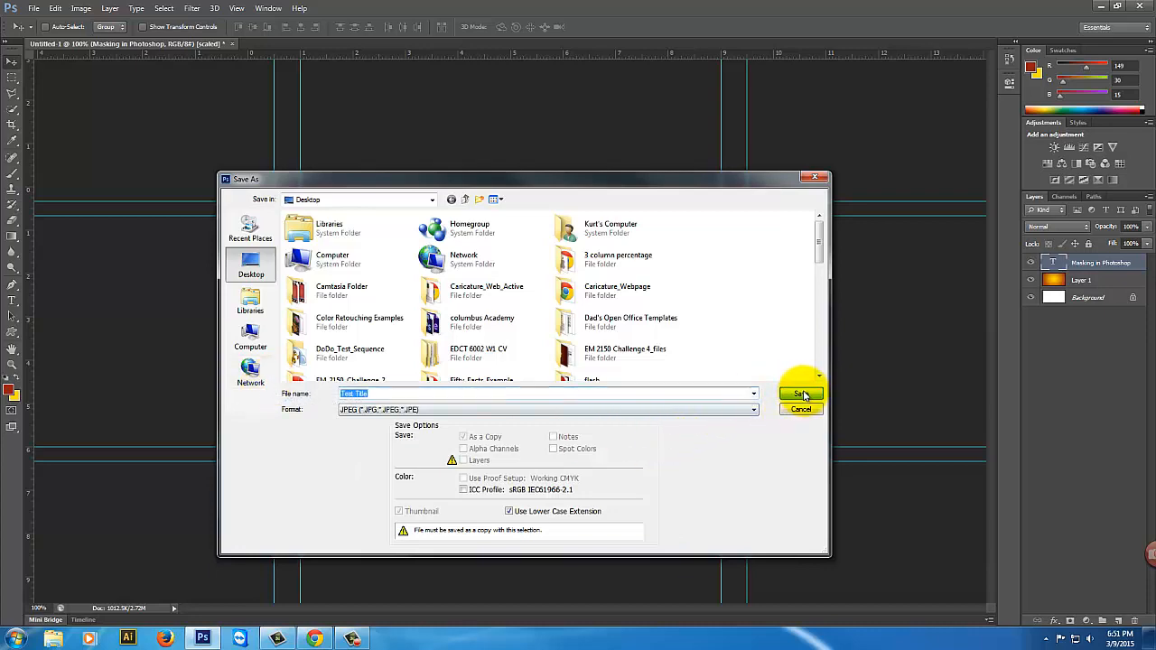
{"action": "left_click_drag", "start_coordinate": [550, 232], "coordinate": [636, 224]}
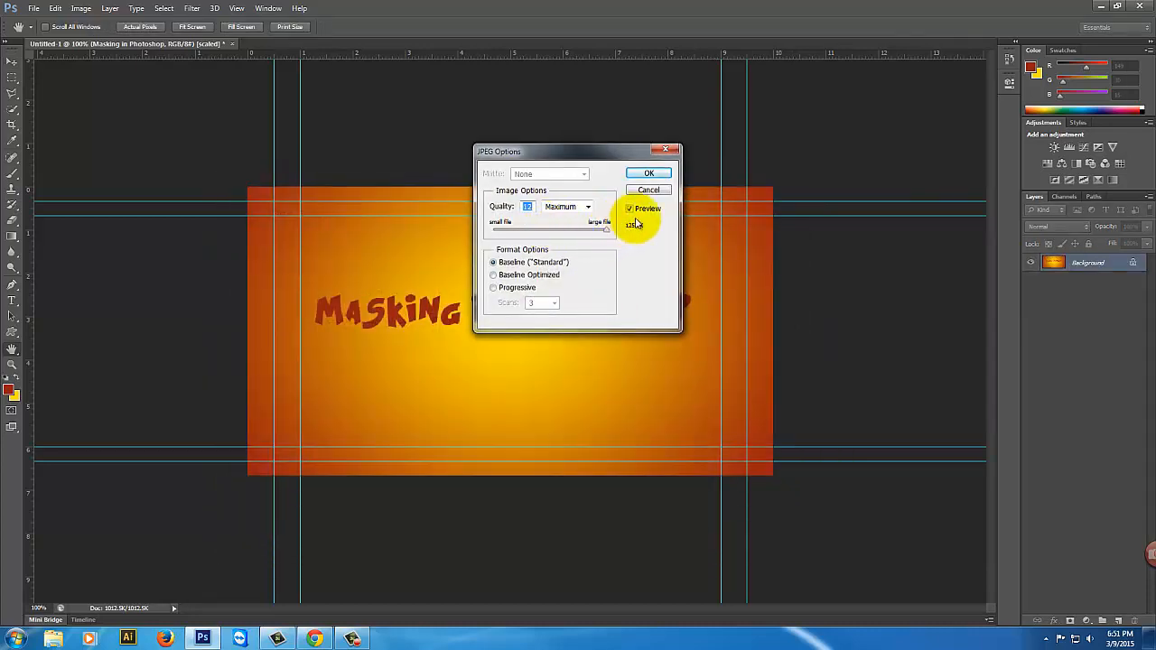
{"action": "left_click", "coordinate": [656, 175]}
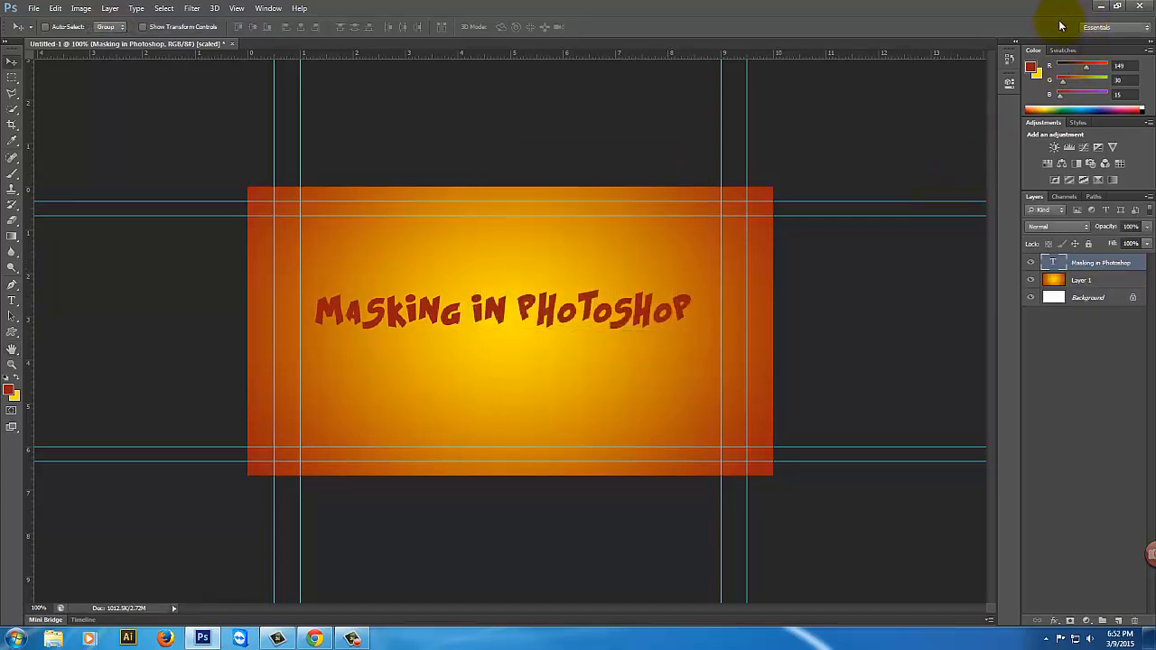
- Switch to the Basic Masking project in Camtasia Studio and import the Test Title image from the Desktop
{"action": "left_click", "coordinate": [1100, 6]}
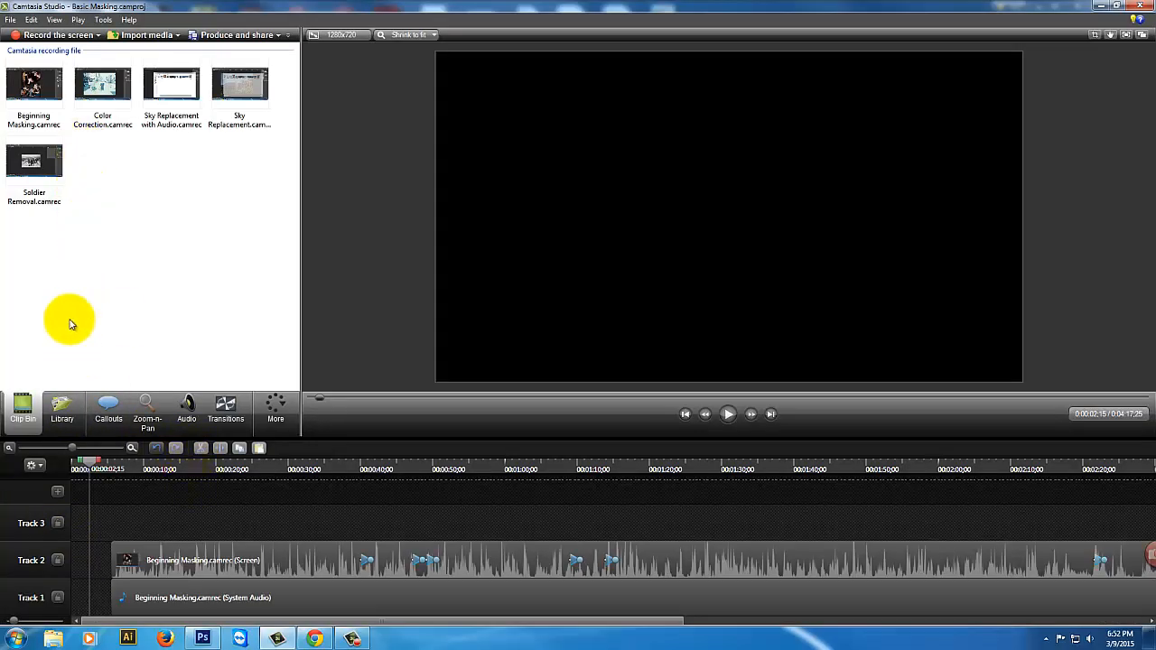
{"action": "left_click", "coordinate": [10, 19]}
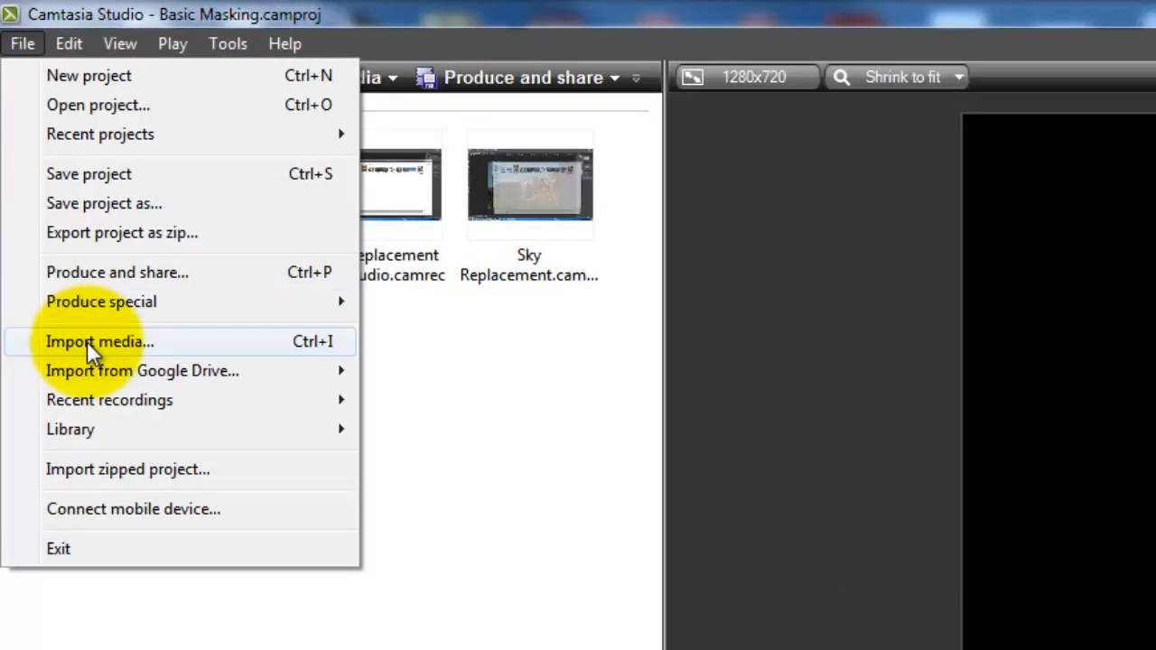
{"action": "left_click", "coordinate": [50, 192]}
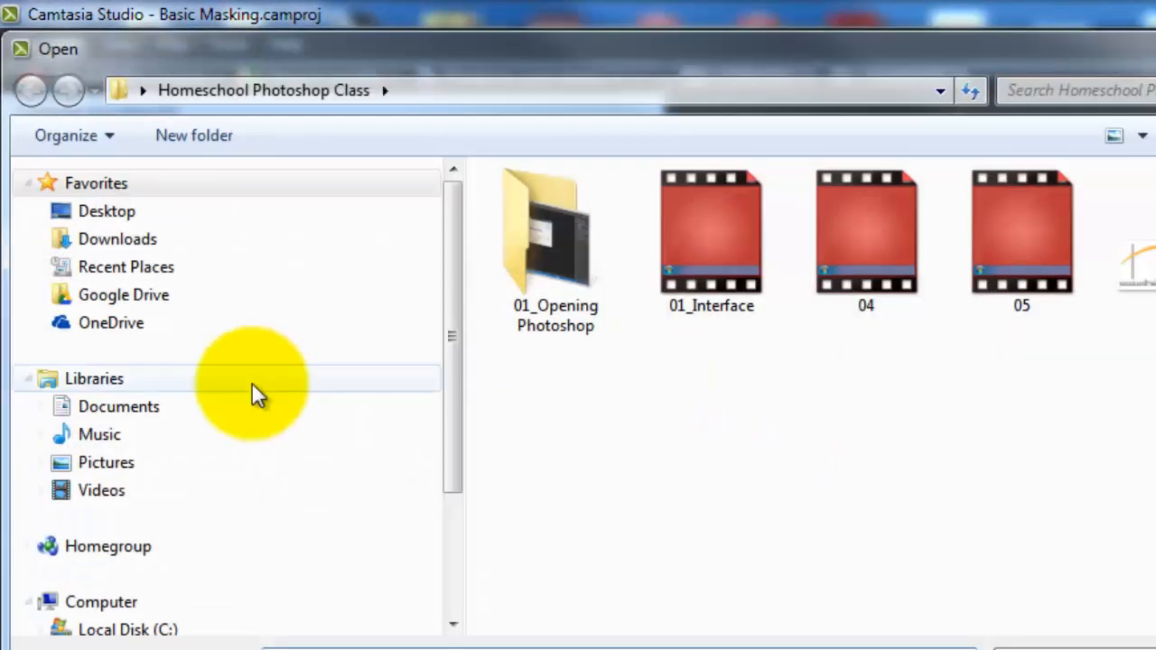
{"action": "left_click", "coordinate": [128, 214]}
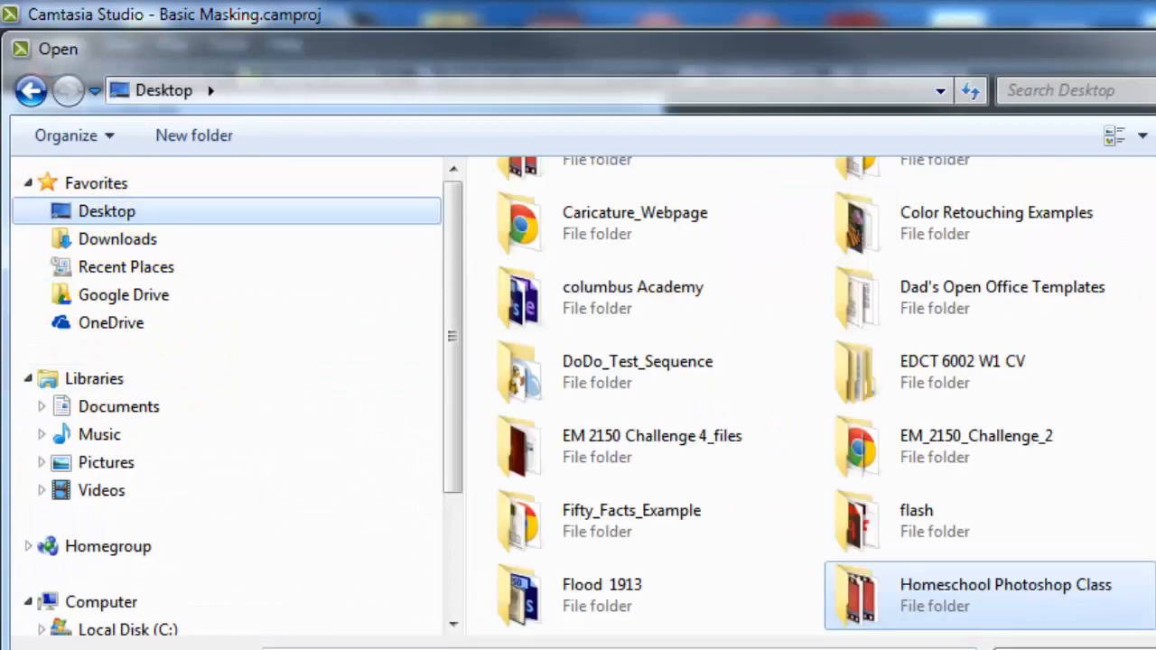
{"action": "scroll", "coordinate": [986, 262], "scroll_direction": "down", "scroll_amount": 10}
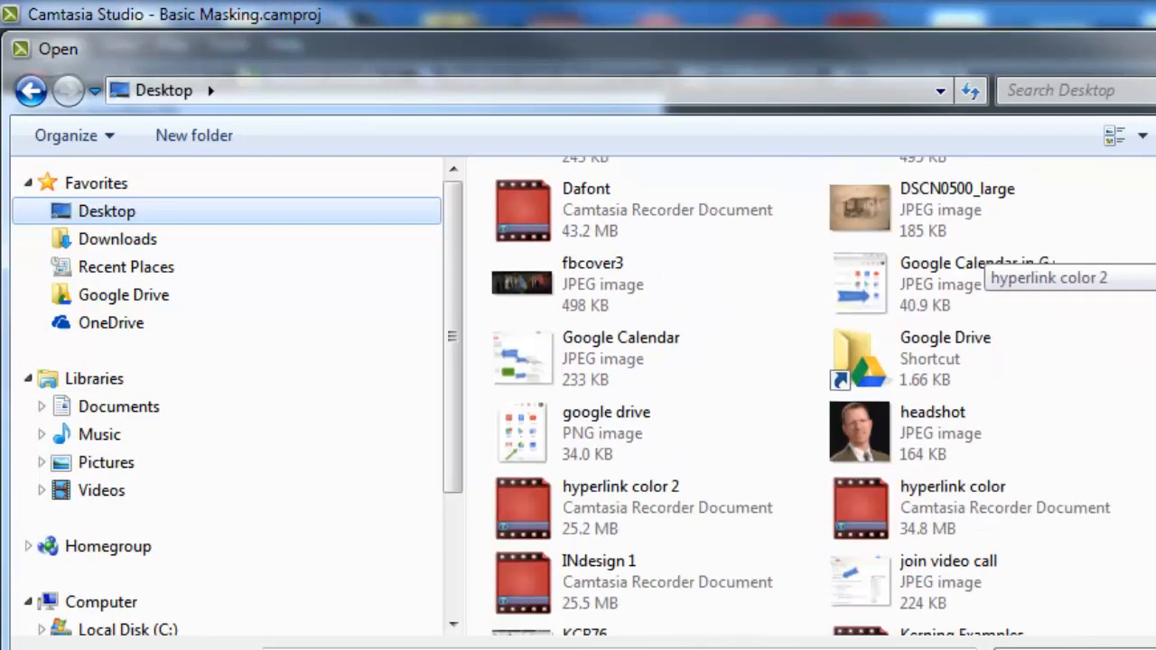
{"action": "scroll", "coordinate": [984, 266], "scroll_direction": "down", "scroll_amount": 6}
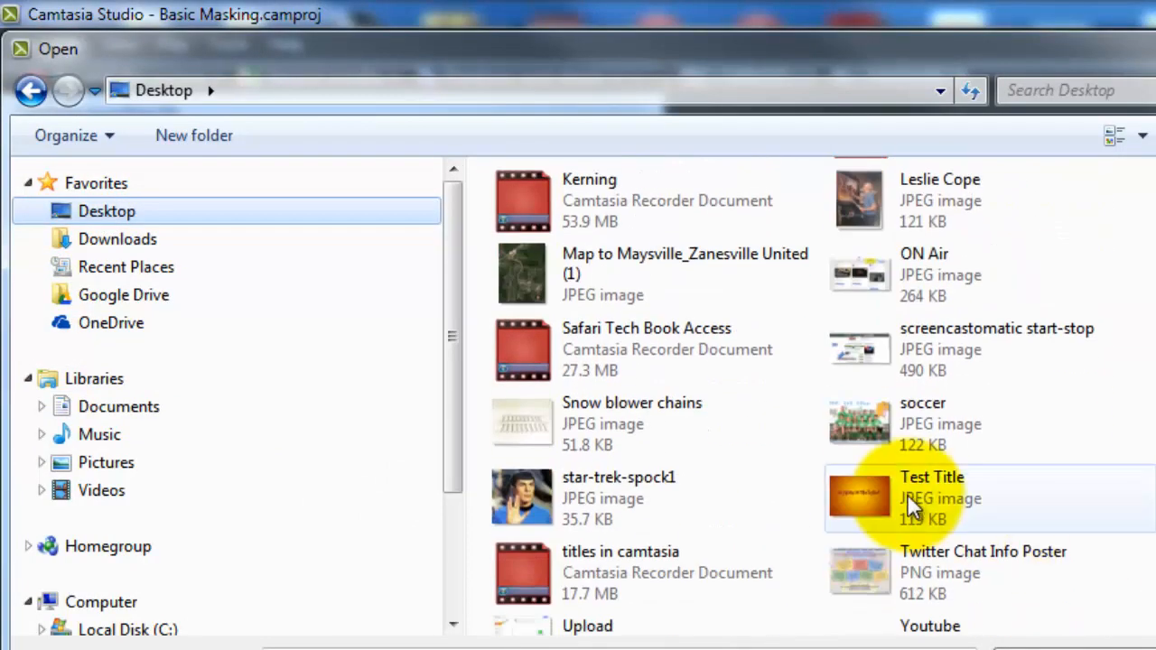
{"action": "left_click", "coordinate": [908, 494]}
{"action": "left_click", "coordinate": [686, 459]}
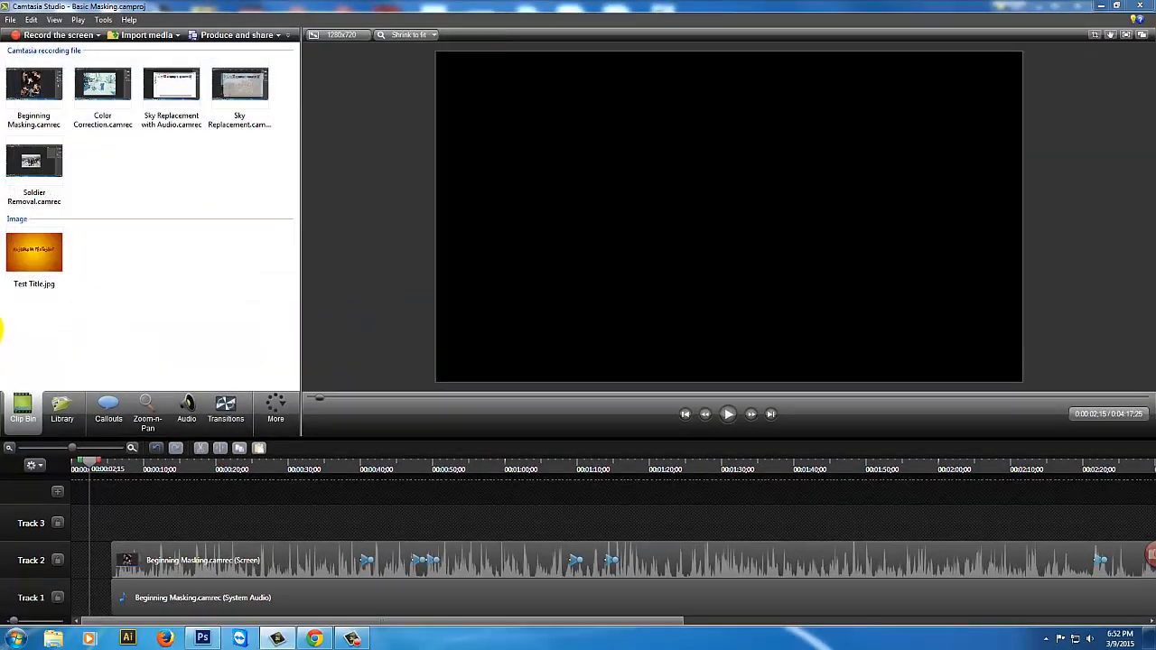
- Place the Test Title image at the start of Track 3 and stretch it until it meets the start of the recording
{"action": "left_click_drag", "start_coordinate": [36, 254], "coordinate": [92, 450]}
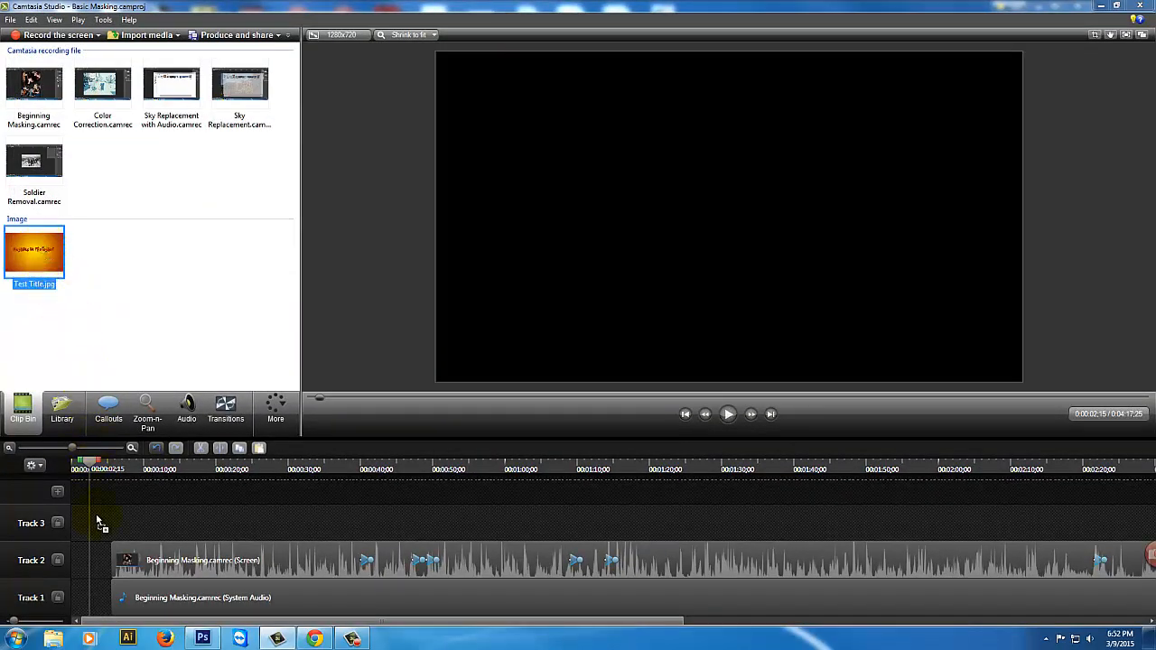
{"action": "mouse_move", "coordinate": [102, 522]}
{"action": "left_mouse_down"}
{"action": "mouse_move", "coordinate": [150, 514]}
{"action": "mouse_move", "coordinate": [87, 520]}
{"action": "left_mouse_up"}
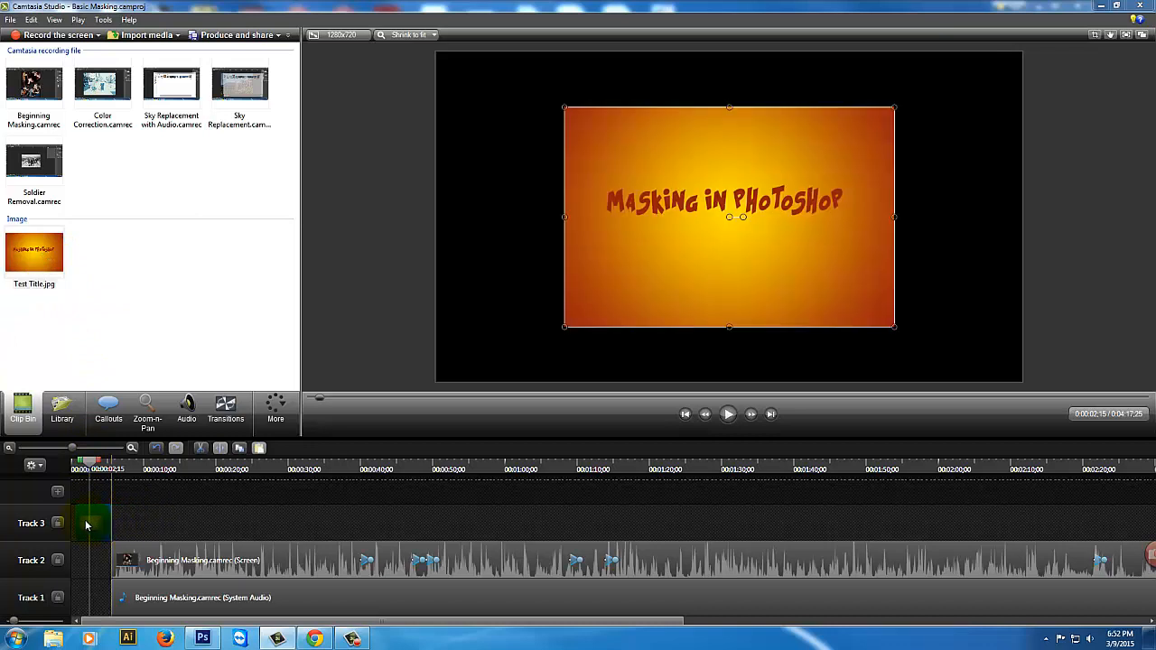
{"action": "left_click_drag", "start_coordinate": [91, 464], "coordinate": [81, 466]}
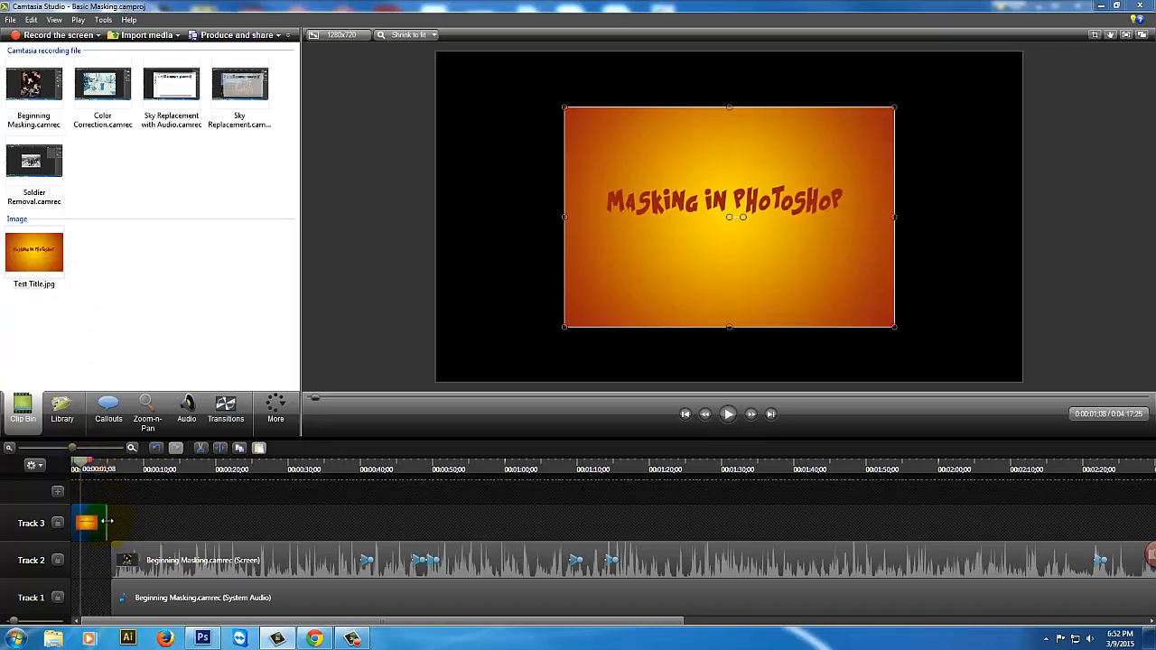
{"action": "mouse_move", "coordinate": [112, 521]}
{"action": "left_mouse_down"}
{"action": "mouse_move", "coordinate": [240, 529]}
{"action": "mouse_move", "coordinate": [110, 533]}
{"action": "left_mouse_up"}
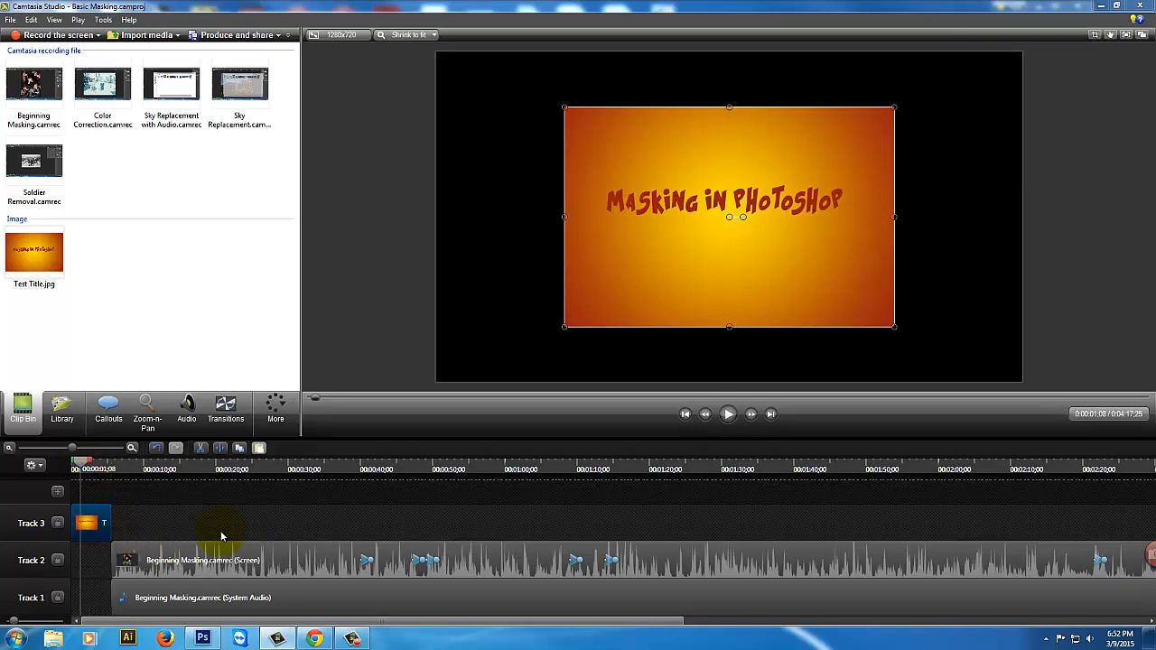
- Select the Beginning Masking screen clip on Track 2 together with its system audio clip on Track 1
{"action": "left_click", "coordinate": [167, 555]}
{"action": "mouse_move", "coordinate": [167, 556]}
{"action": "left_mouse_down"}
{"action": "mouse_move", "coordinate": [197, 558]}
{"action": "mouse_move", "coordinate": [134, 557]}
{"action": "mouse_move", "coordinate": [145, 557]}
{"action": "left_mouse_up"}
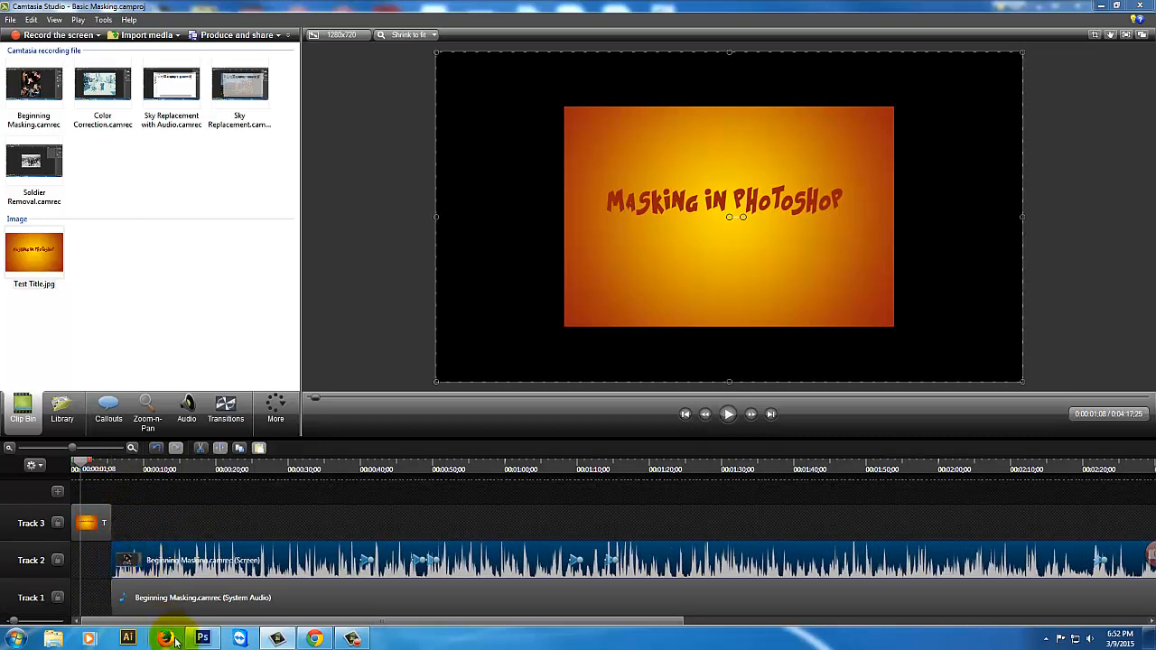
{"action": "left_click", "coordinate": [179, 592]}
{"action": "left_click_drag", "start_coordinate": [188, 593], "coordinate": [149, 598]}
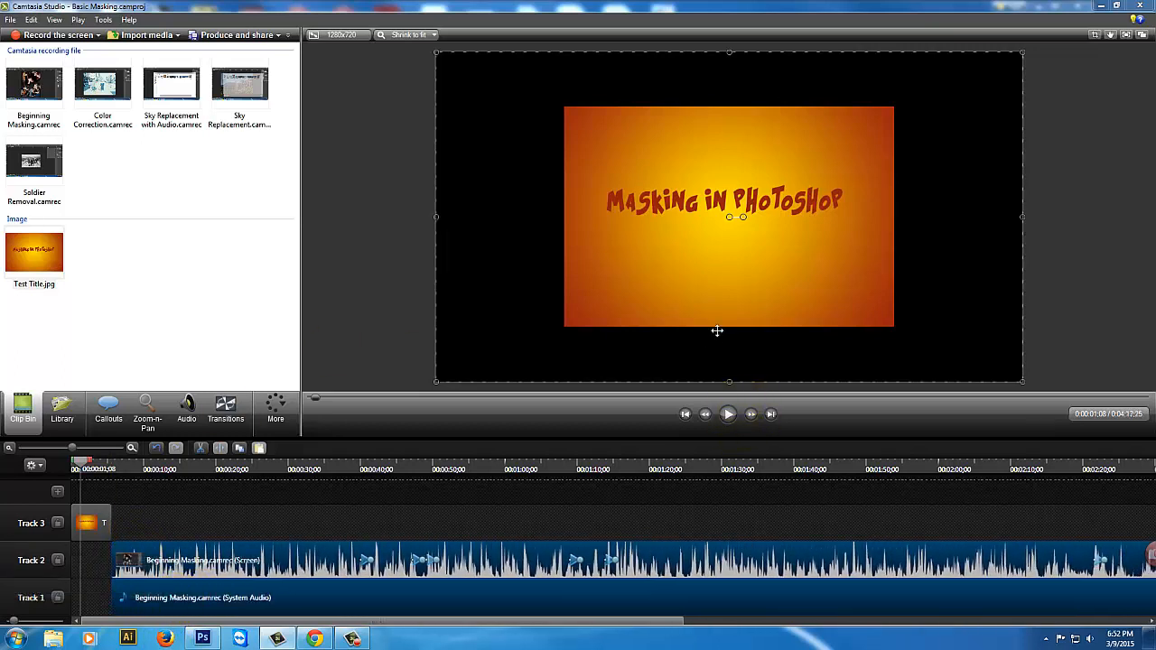
- Enlarge the Test Title image to fill the whole video canvas and play the opening through into the recording
{"action": "left_click", "coordinate": [642, 232]}
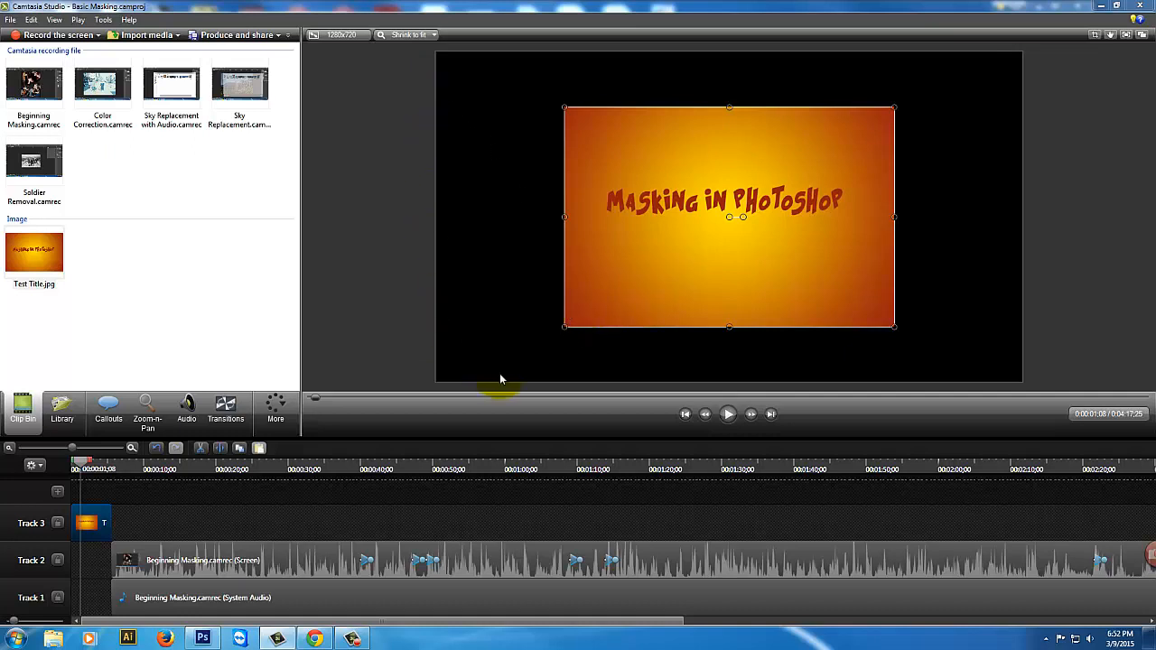
{"action": "left_click_drag", "start_coordinate": [907, 332], "coordinate": [1021, 363]}
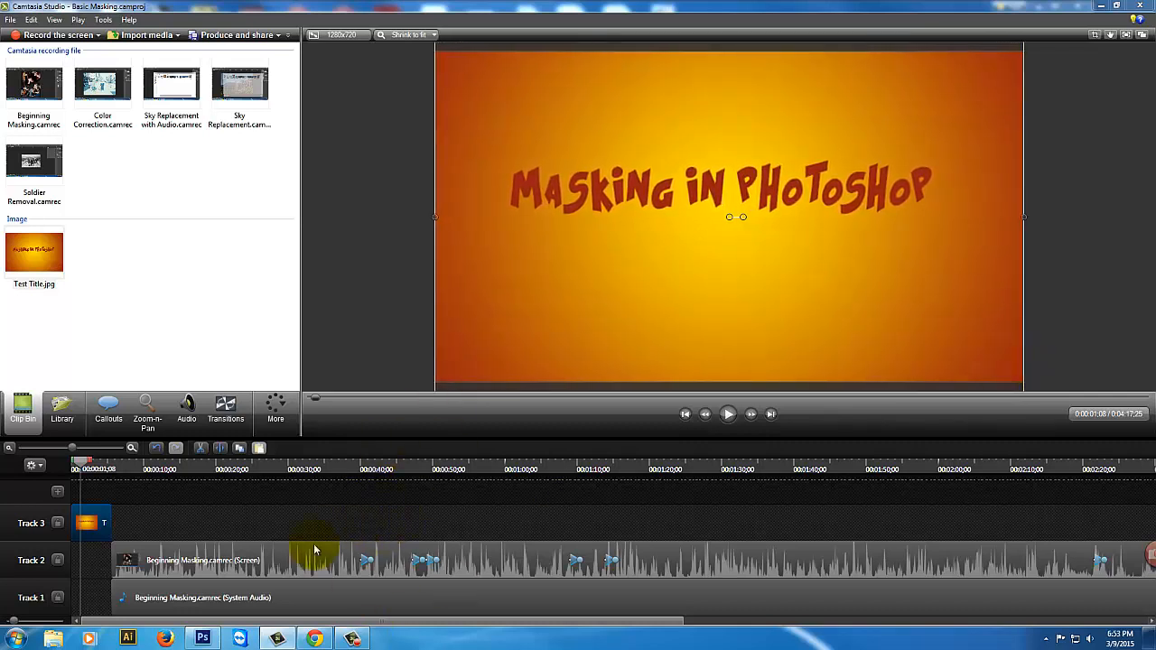
{"action": "left_click", "coordinate": [729, 414]}
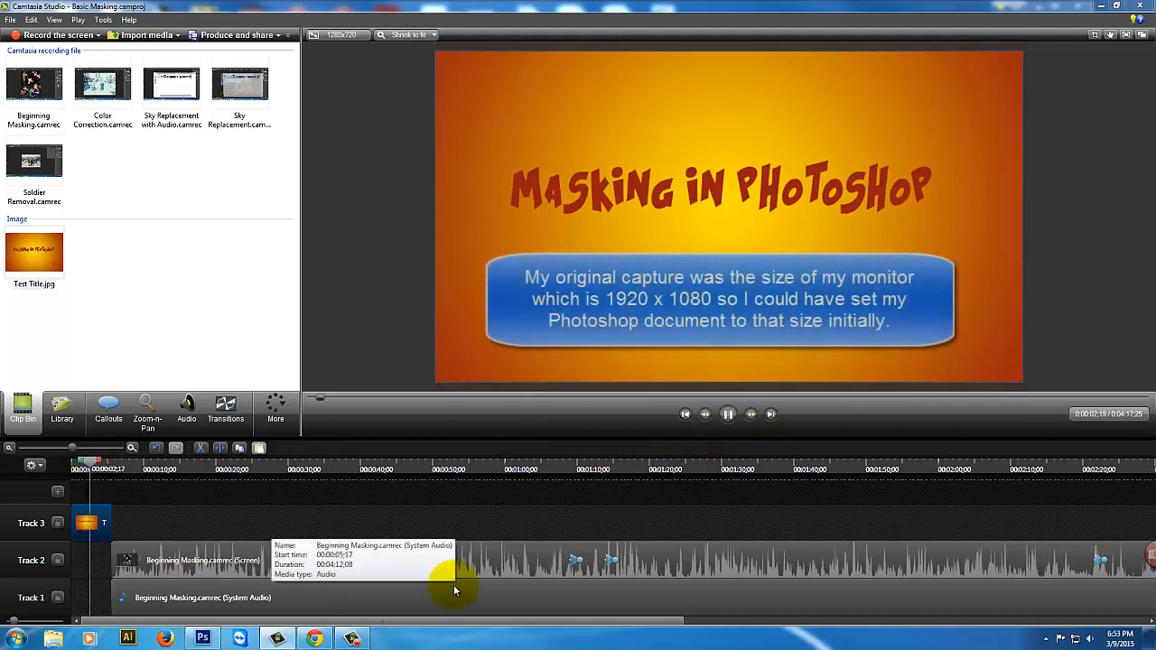
{"action": "left_click", "coordinate": [728, 414]}
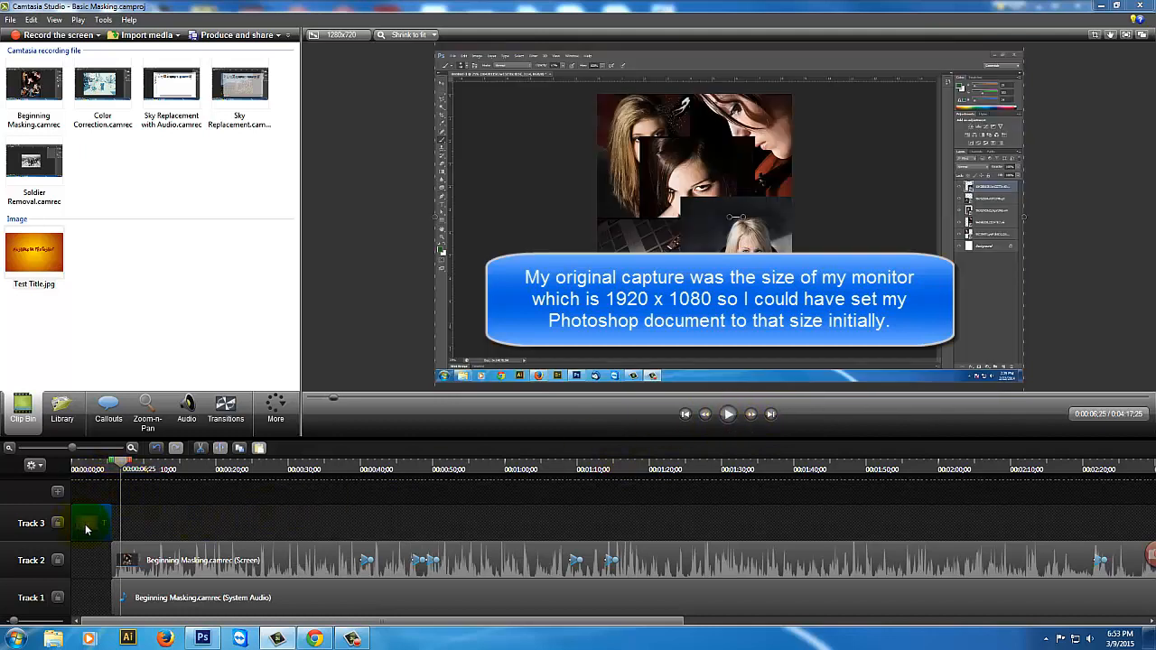
- Add Simple Title - Green from the library's Title Clips - Simple folder to the timeline and move it to the start of Track 3
{"action": "left_click", "coordinate": [59, 411]}
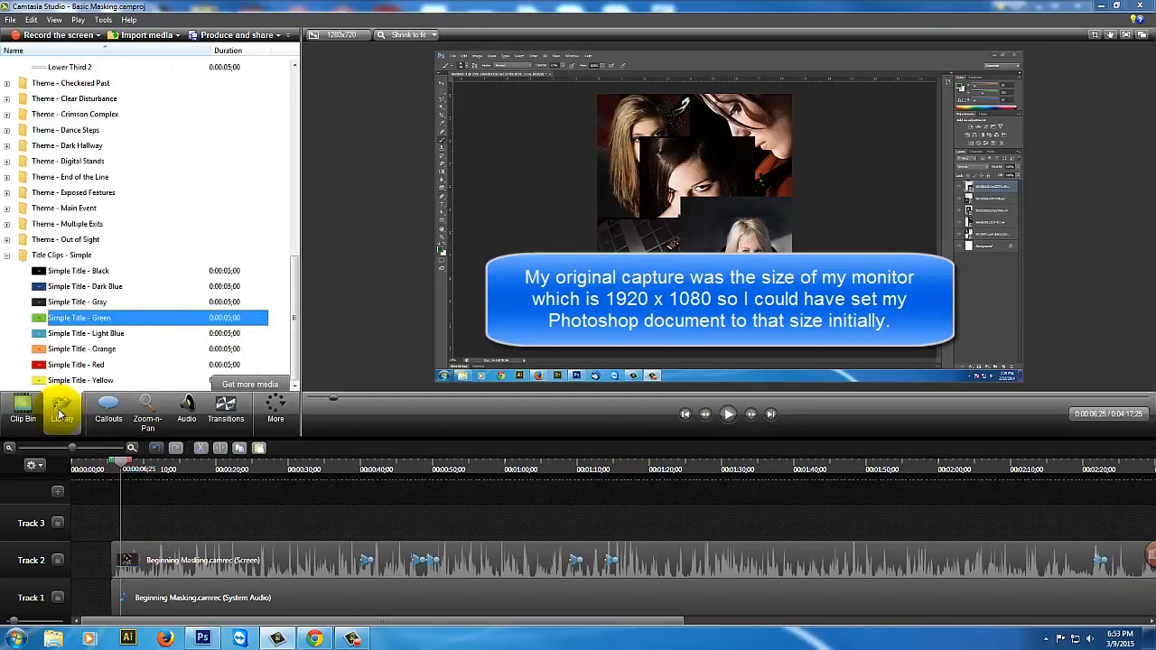
{"action": "left_click_drag", "start_coordinate": [290, 271], "coordinate": [289, 82]}
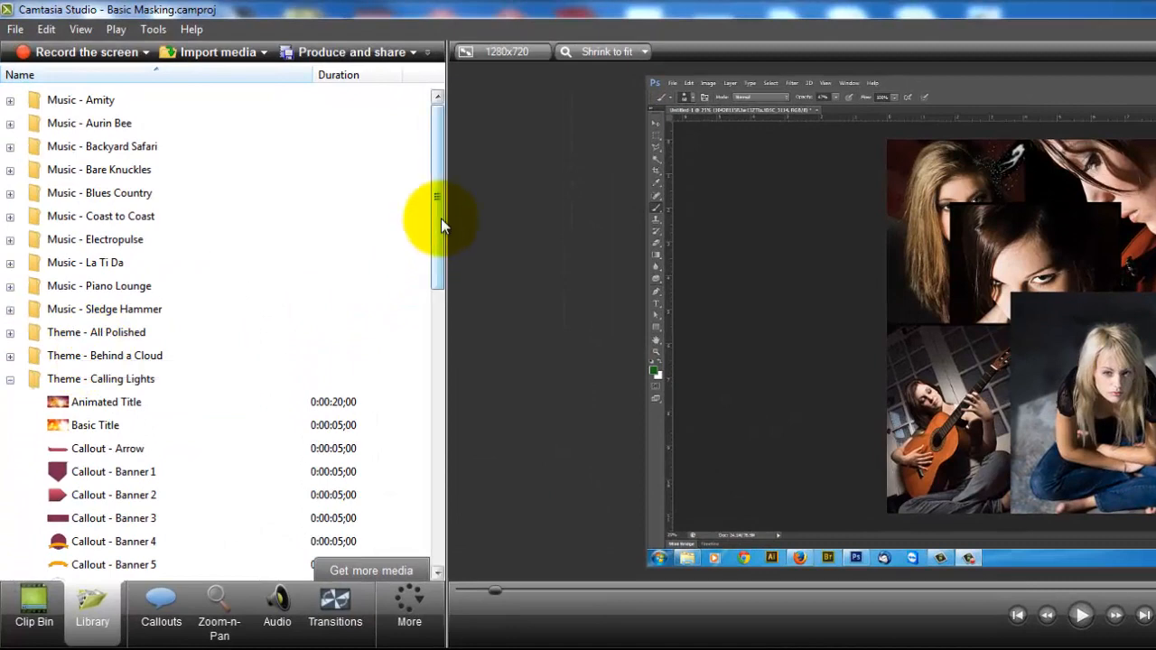
{"action": "left_click_drag", "start_coordinate": [420, 210], "coordinate": [439, 490]}
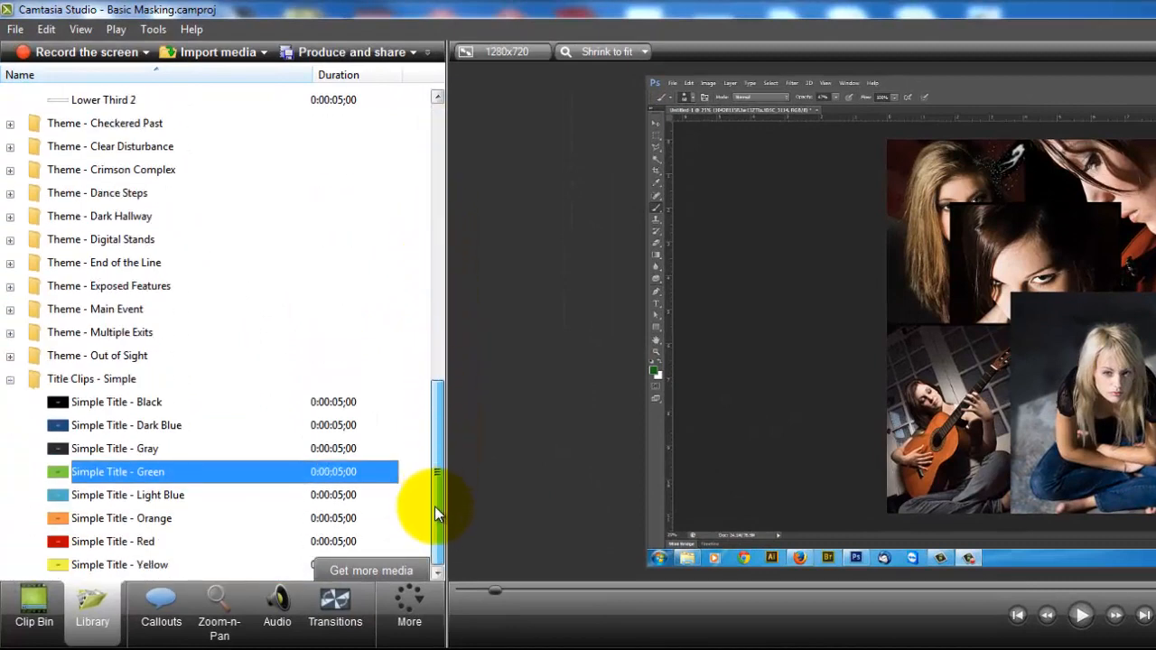
{"action": "right_click", "coordinate": [83, 472]}
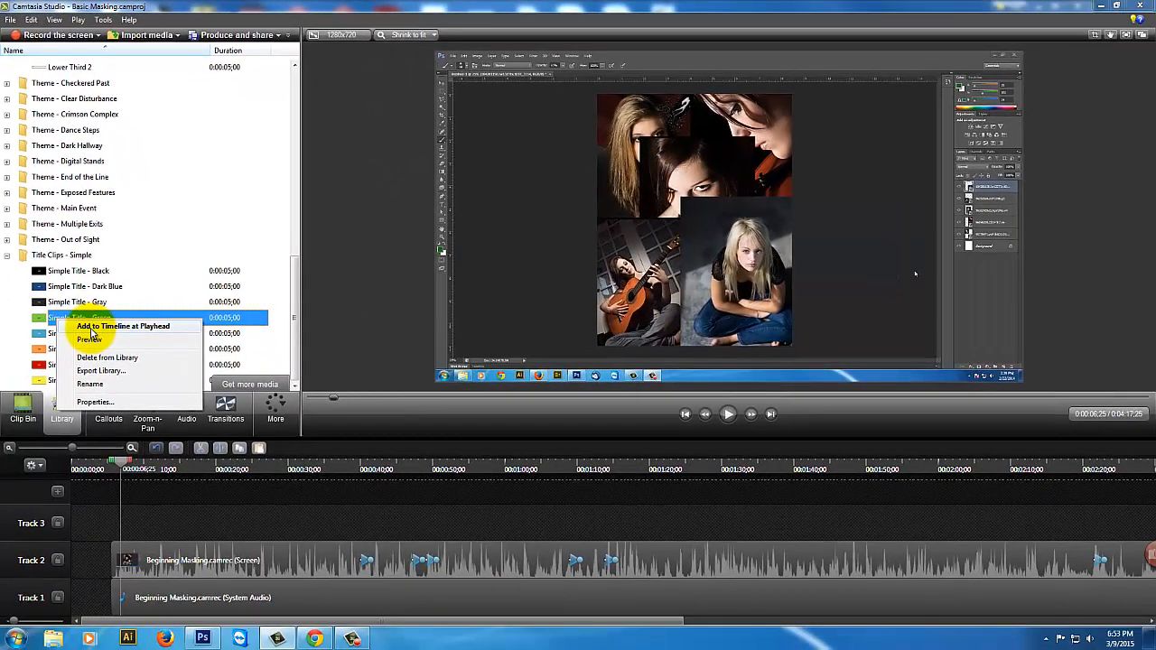
{"action": "left_click", "coordinate": [102, 327]}
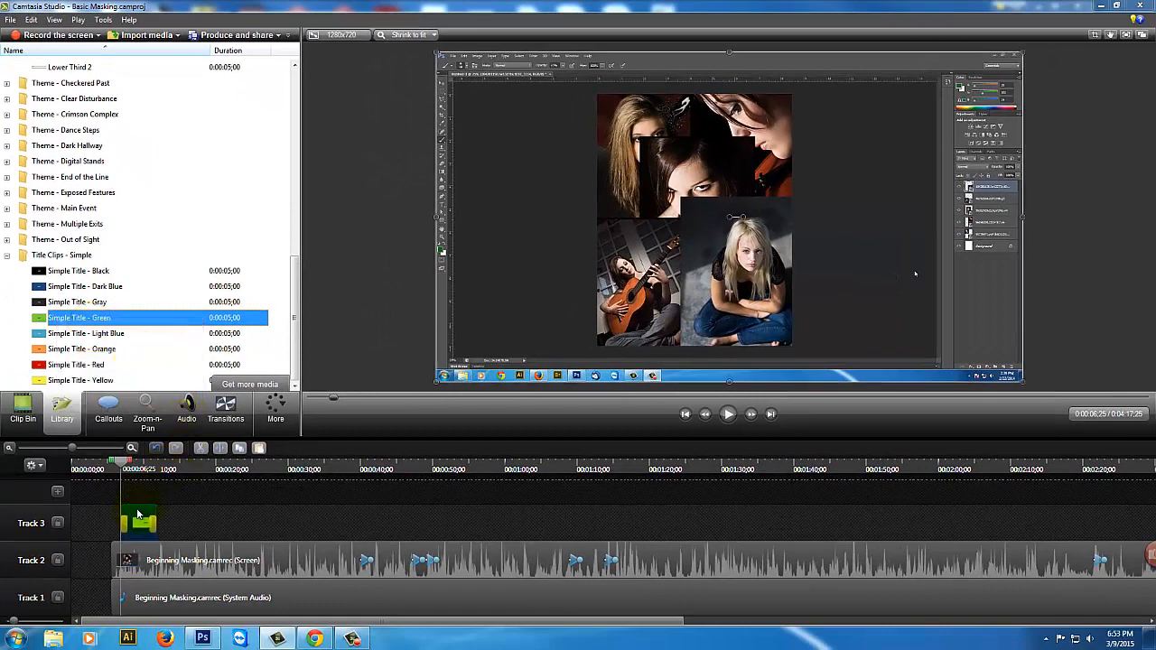
{"action": "left_click_drag", "start_coordinate": [138, 515], "coordinate": [81, 520]}
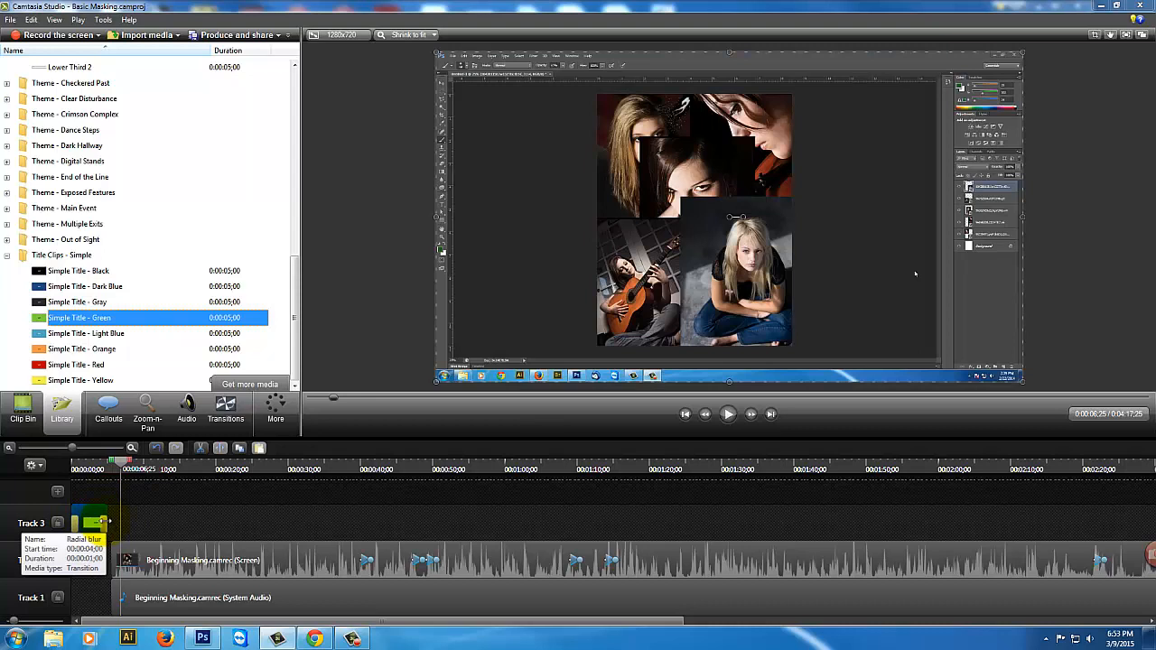
{"action": "left_click", "coordinate": [141, 521]}
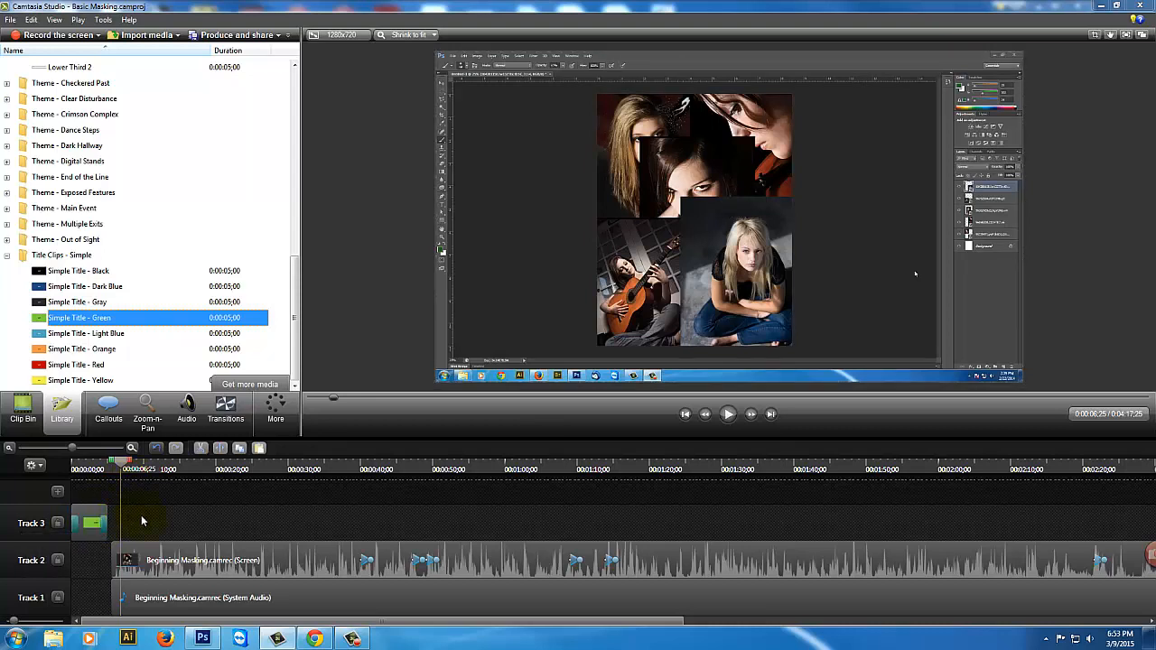
- Shift the Beginning Masking screen and system audio clips together so they start right where the green title ends
{"action": "left_click_drag", "start_coordinate": [124, 467], "coordinate": [66, 485]}
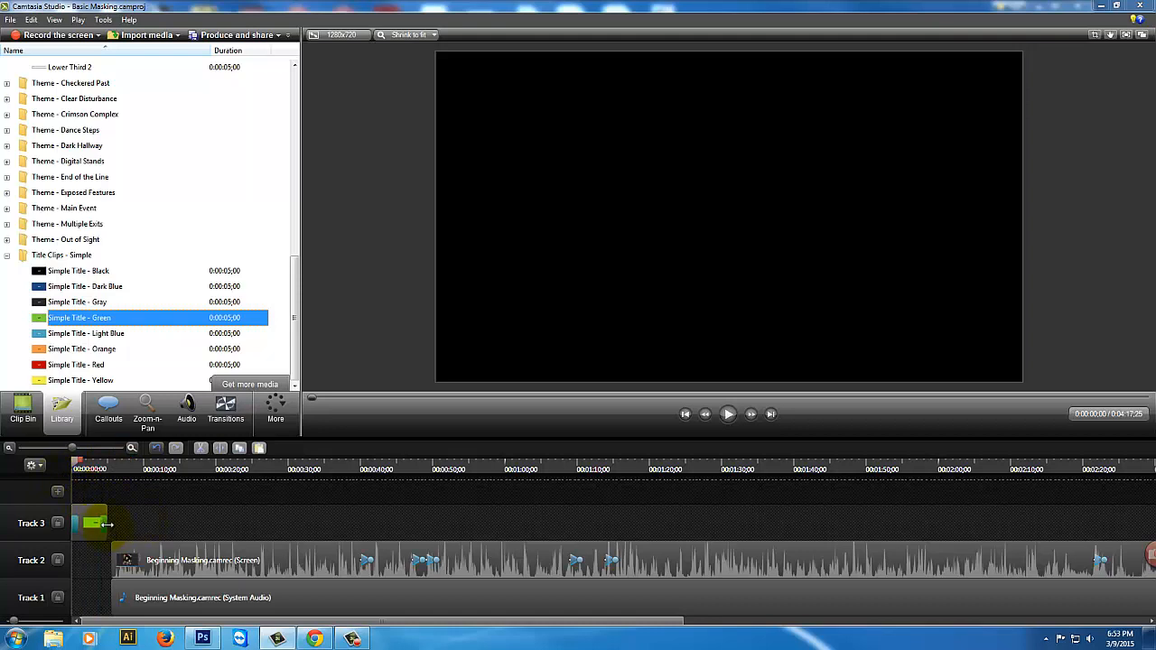
{"action": "left_click_drag", "start_coordinate": [106, 524], "coordinate": [113, 523]}
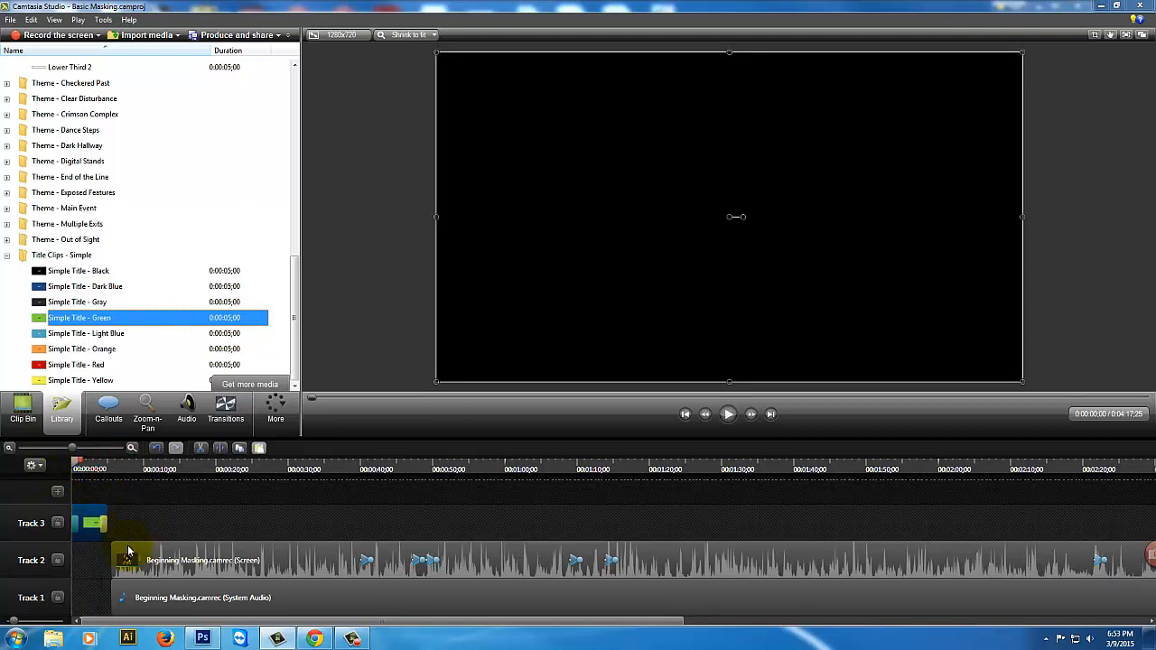
{"action": "left_click", "coordinate": [129, 551]}
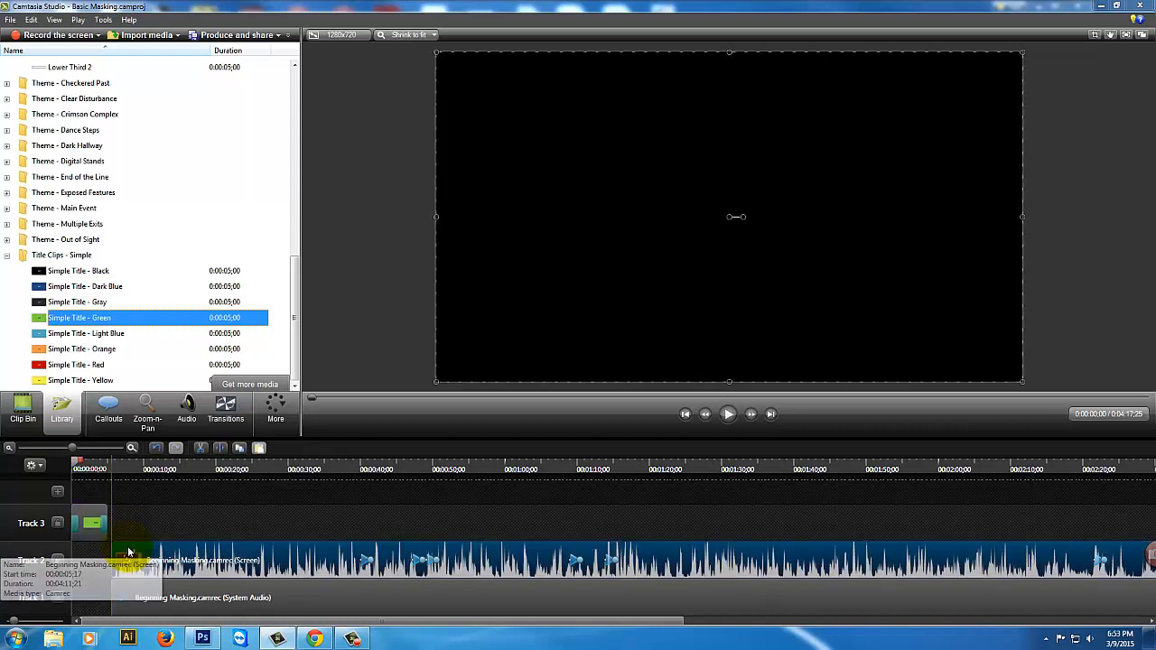
{"action": "left_click", "coordinate": [167, 600], "text": "ctrl"}
{"action": "left_click_drag", "start_coordinate": [175, 560], "coordinate": [172, 562]}
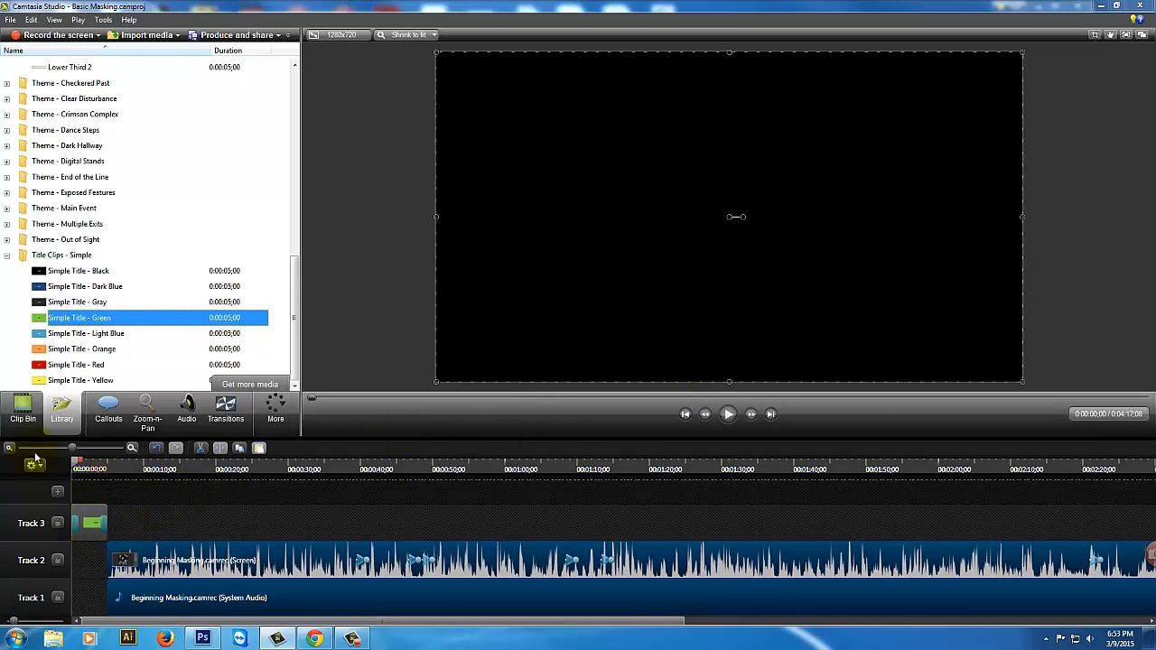
- Replace the green title clip's placeholder text with "Masking in Photoshop"
{"action": "left_click_drag", "start_coordinate": [72, 449], "coordinate": [87, 449]}
{"action": "left_click", "coordinate": [130, 524]}
{"action": "left_click", "coordinate": [767, 272]}
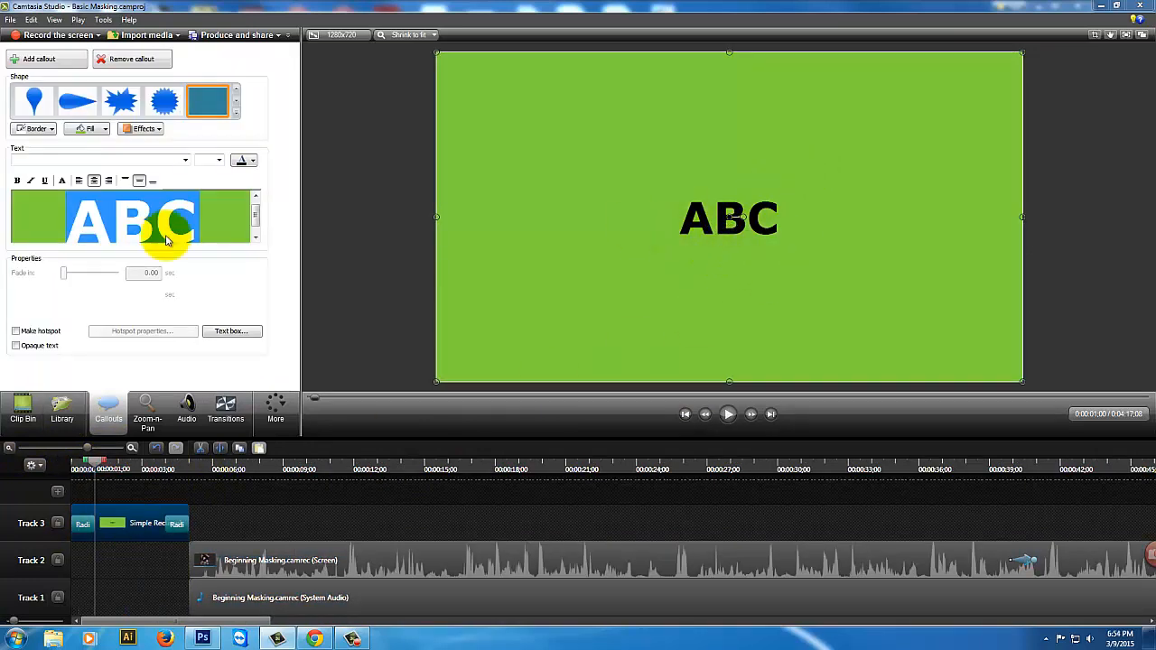
{"action": "left_click_drag", "start_coordinate": [180, 219], "coordinate": [82, 219]}
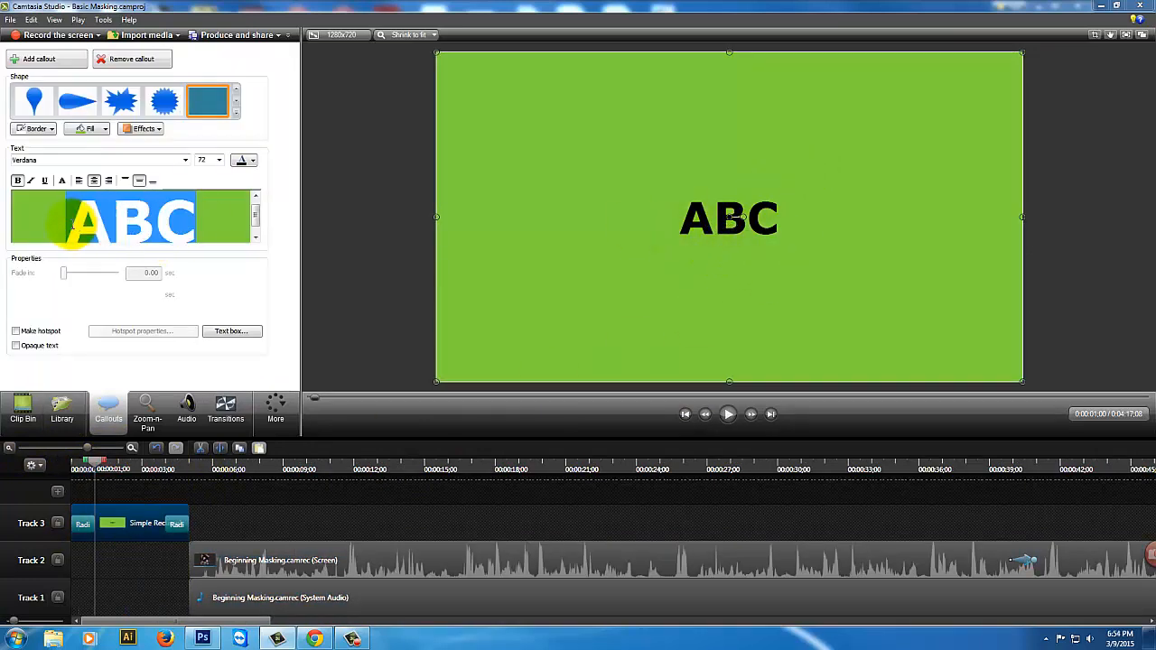
{"action": "type", "text": "Ma"}
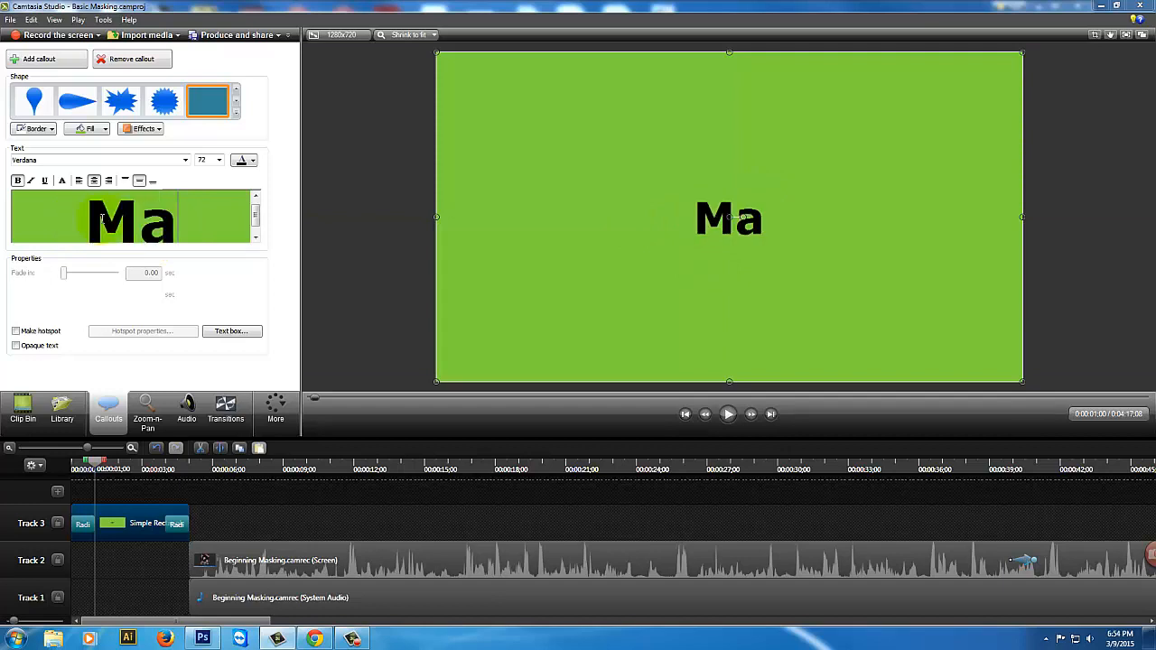
{"action": "type", "text": "sking in Photoshop"}
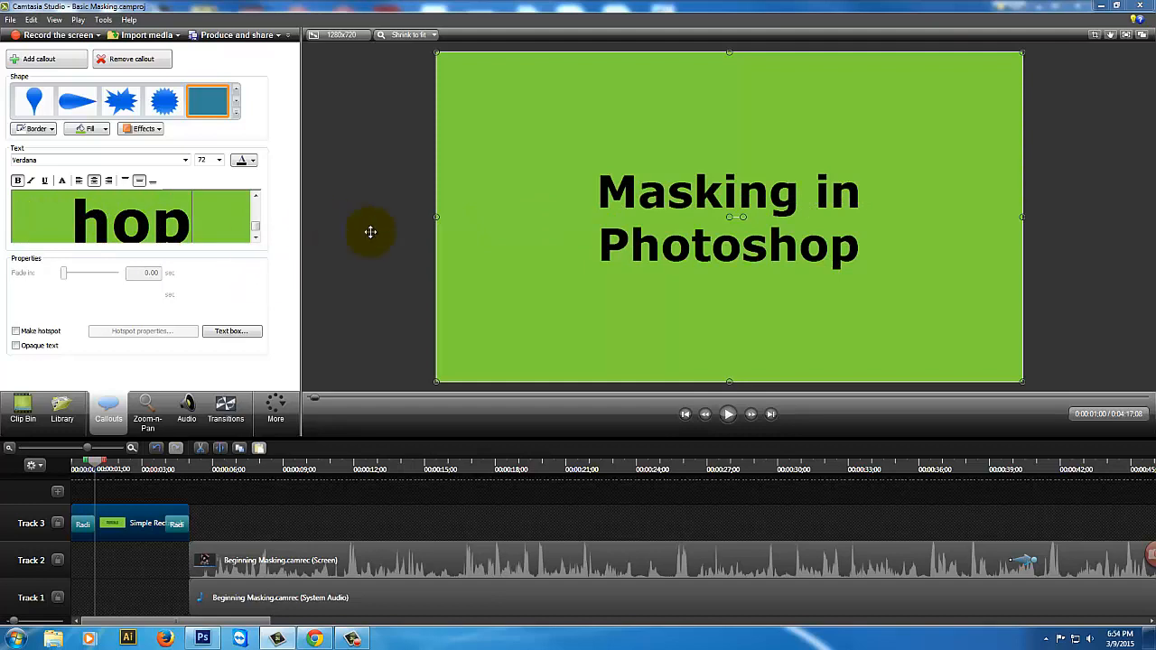
- Change the color of all the "Masking in Photoshop" title text to dark green
{"action": "key", "text": "ctrl+a"}
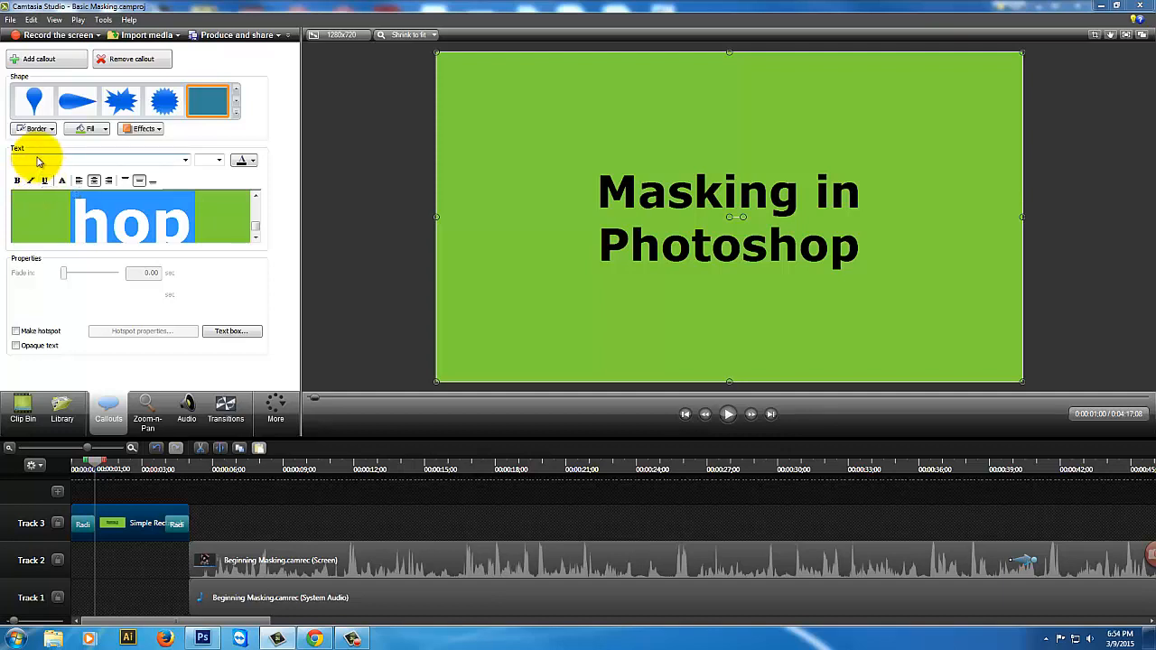
{"action": "left_click", "coordinate": [254, 164]}
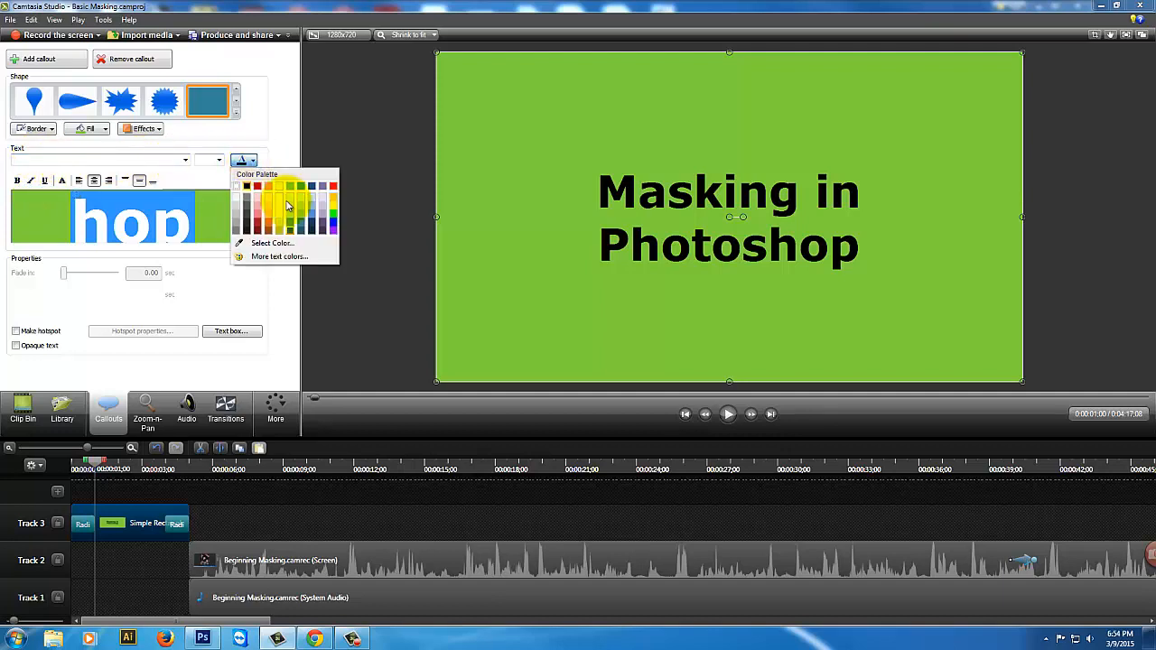
{"action": "left_click", "coordinate": [290, 225]}
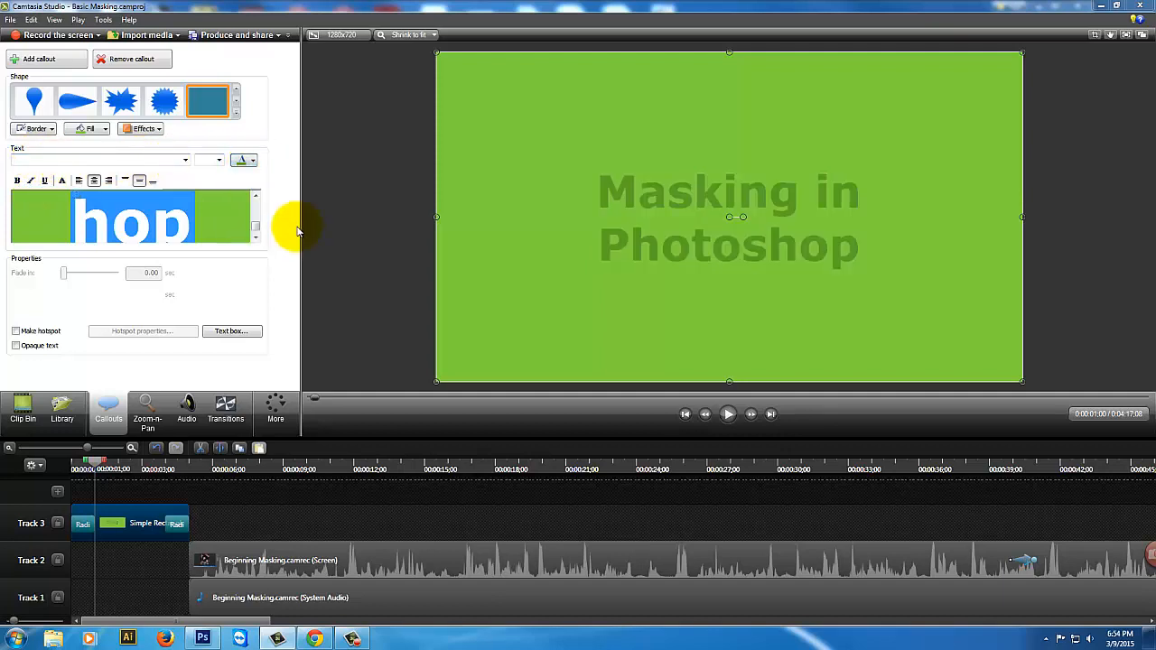
{"action": "left_click", "coordinate": [252, 161]}
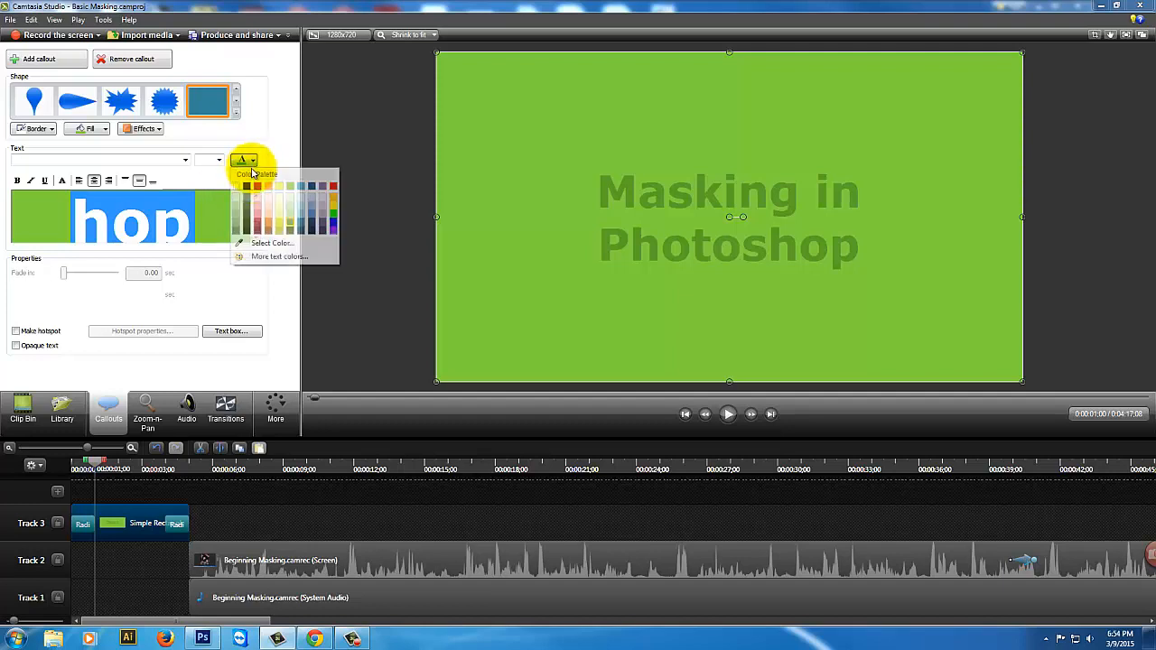
{"action": "left_click", "coordinate": [278, 372]}
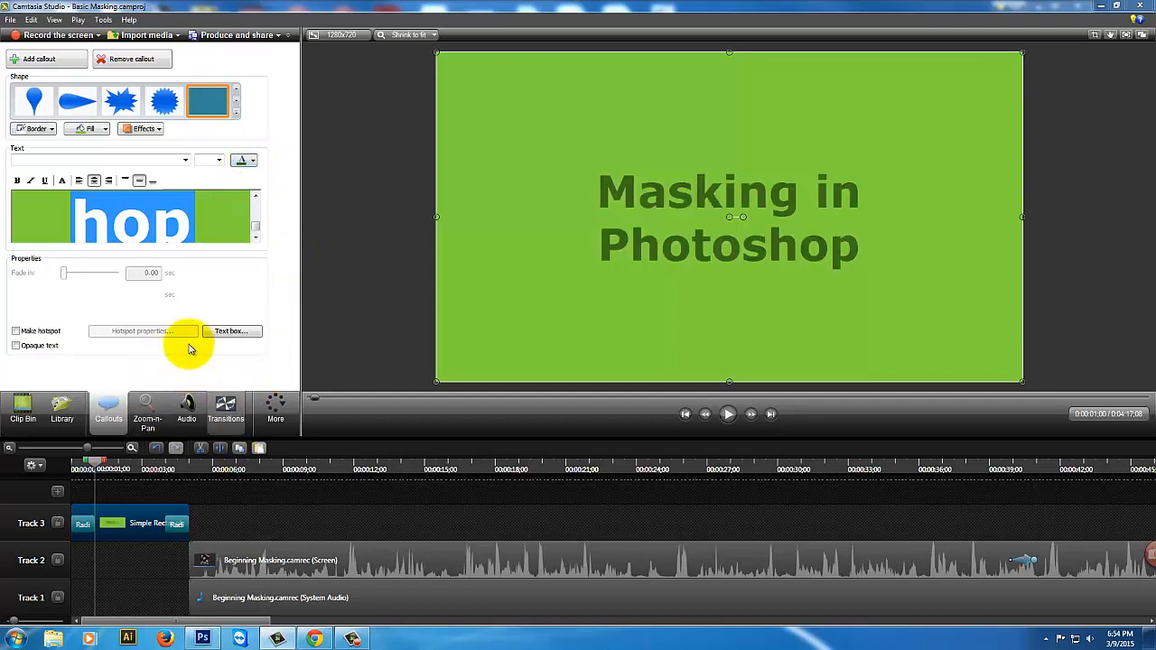